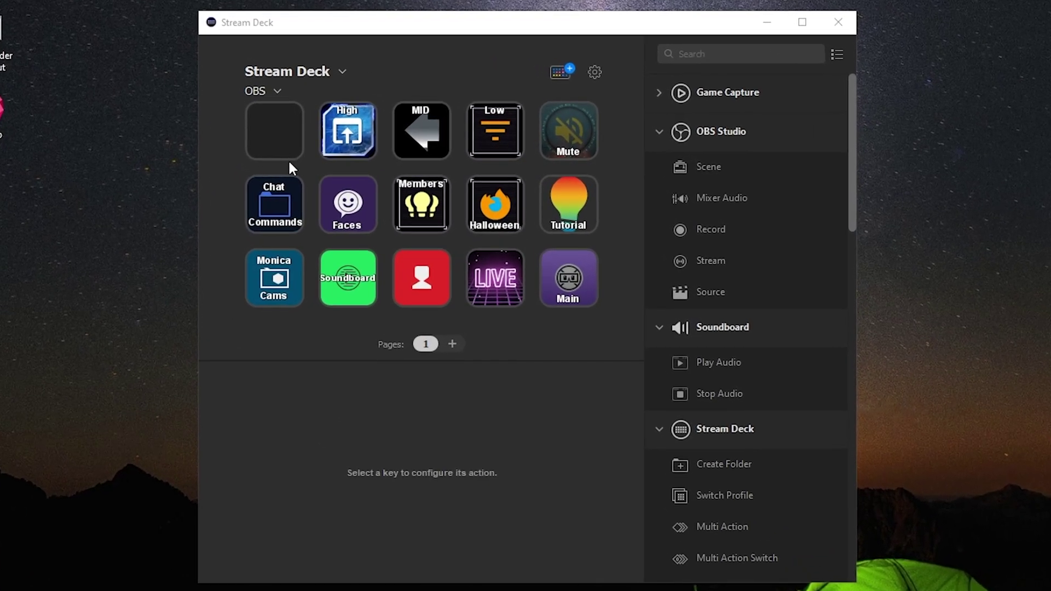
Step: Add a new profile named Tutorial in Preferences and make it the active profile
{"action": "left_click", "coordinate": [596, 72]}
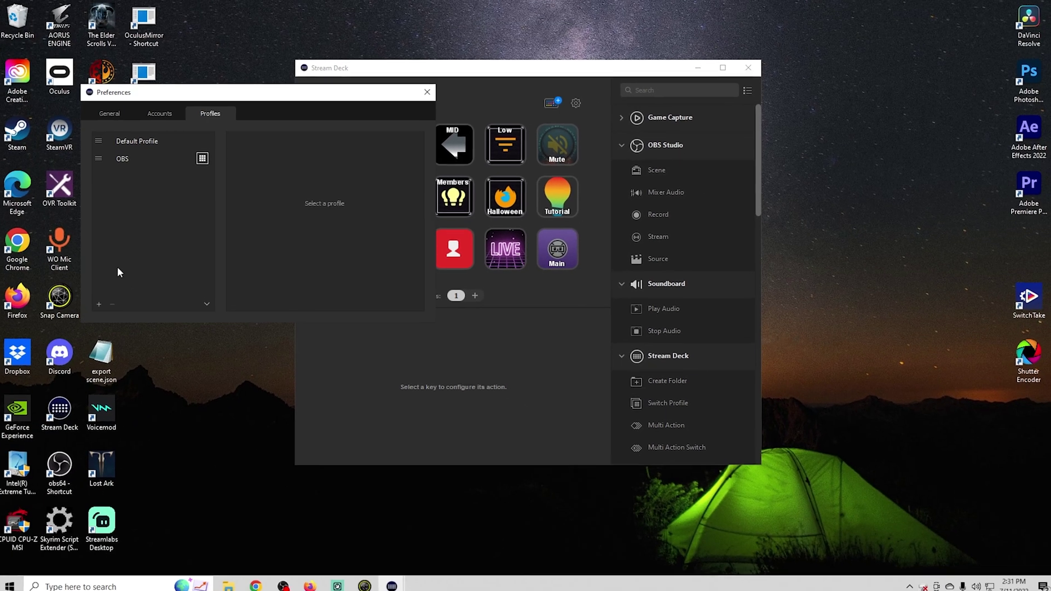
{"action": "left_click", "coordinate": [98, 304]}
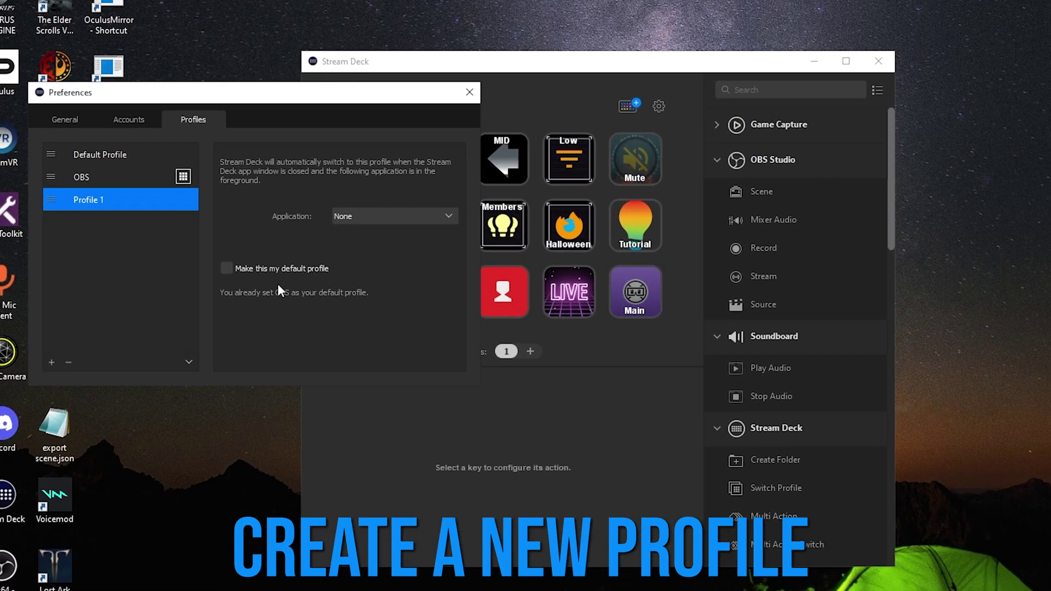
{"action": "double_click", "coordinate": [119, 200]}
{"action": "type", "text": "Tu"}
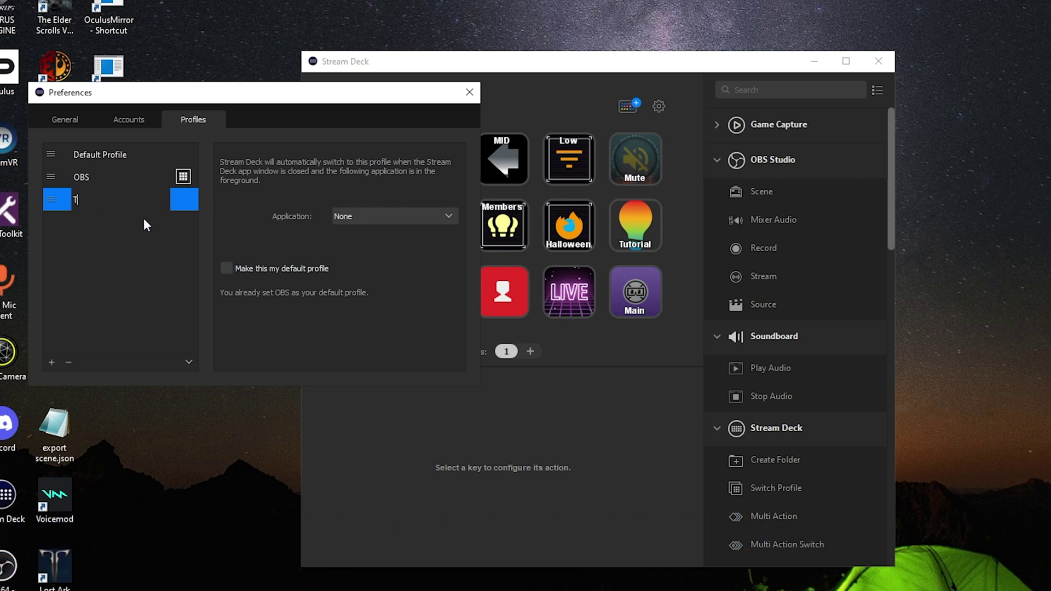
{"action": "left_click", "coordinate": [129, 120]}
{"action": "left_click", "coordinate": [470, 92]}
{"action": "left_click", "coordinate": [303, 107]}
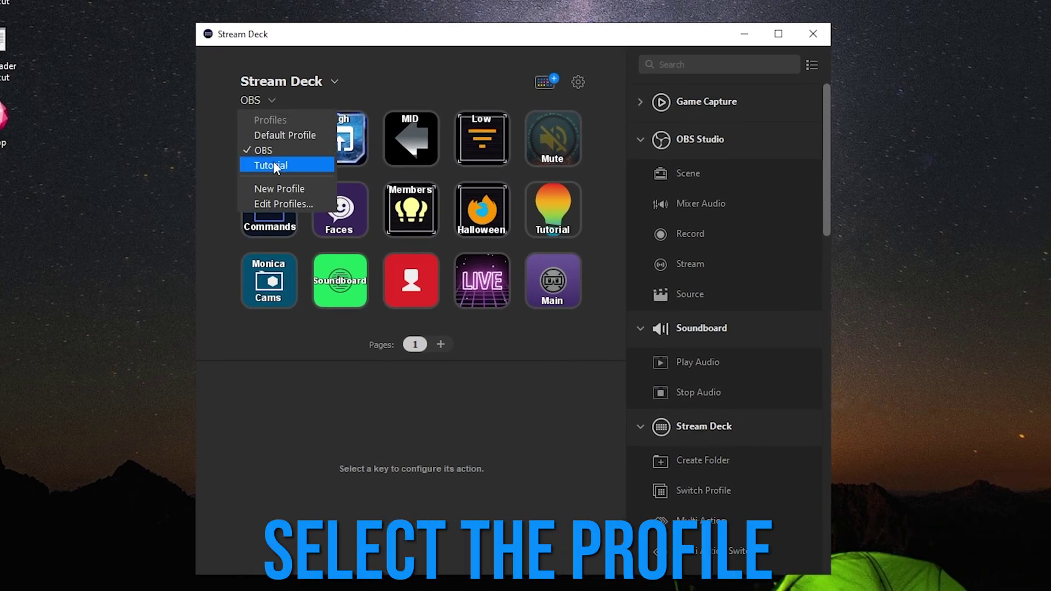
{"action": "left_click", "coordinate": [302, 168]}
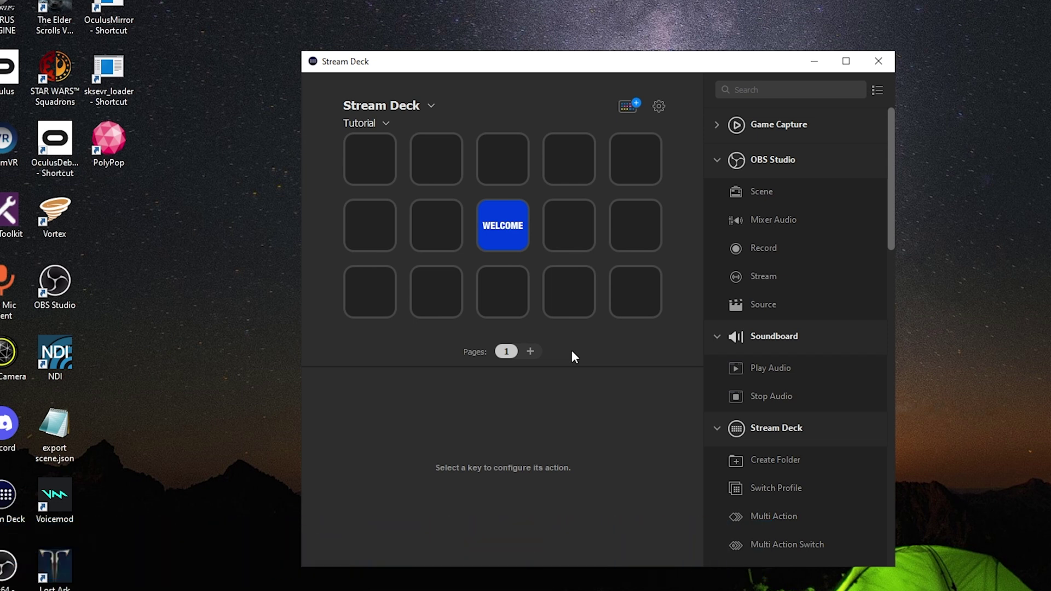
Step: Delete the WELCOME key from the Tutorial profile's grid and confirm it
{"action": "left_click", "coordinate": [504, 245]}
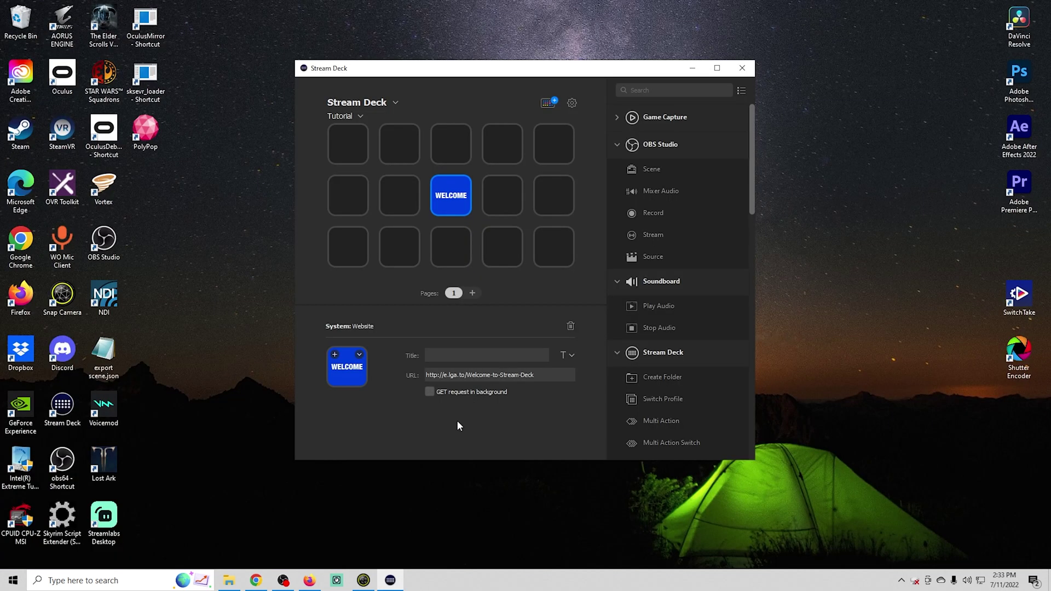
{"action": "left_click", "coordinate": [572, 327]}
{"action": "left_click", "coordinate": [554, 294]}
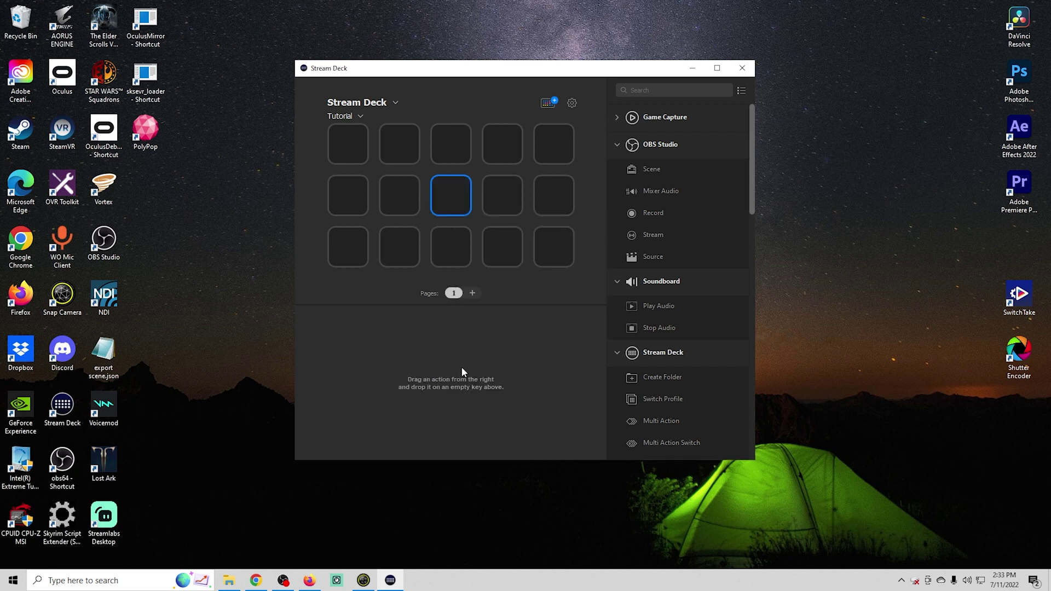
Step: Put an OBS Scene action on the first key: Live stream collection, Main scene, titled Main
{"action": "left_click", "coordinate": [354, 152]}
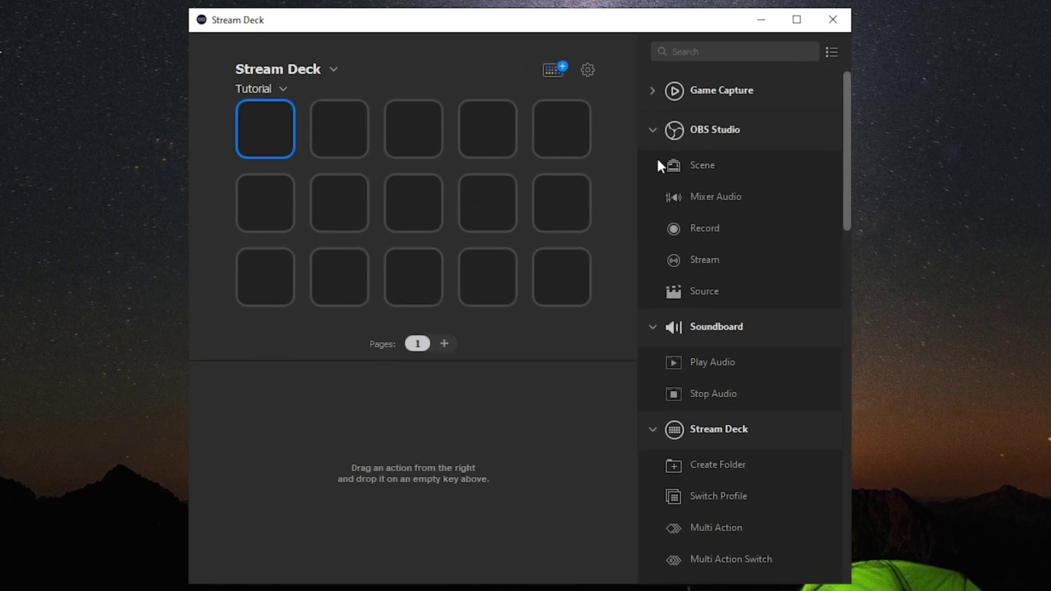
{"action": "left_click", "coordinate": [653, 131]}
{"action": "left_click", "coordinate": [653, 131]}
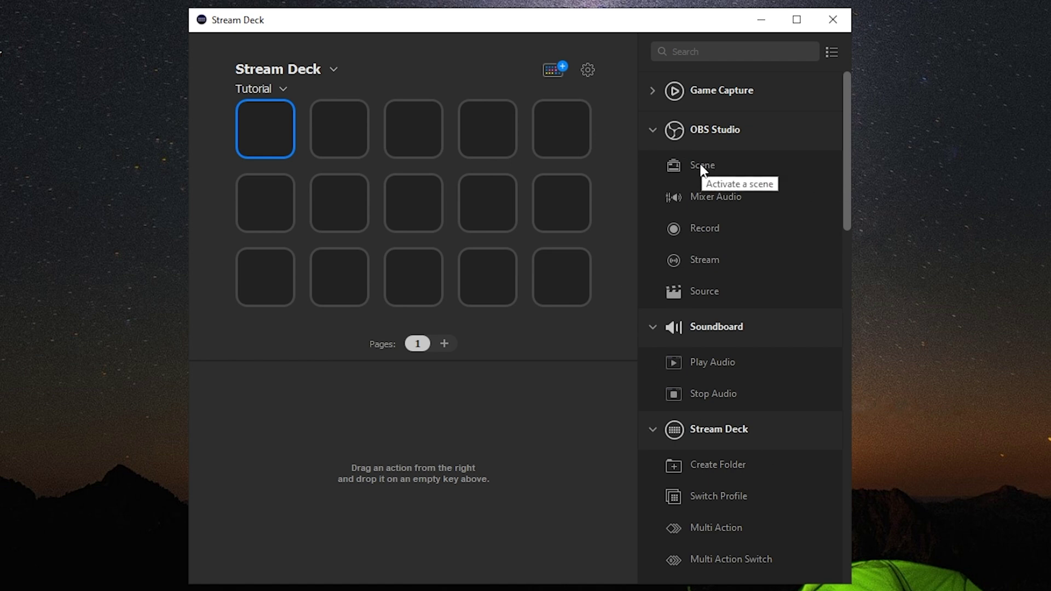
{"action": "left_click_drag", "start_coordinate": [679, 164], "coordinate": [255, 133]}
{"action": "left_click", "coordinate": [574, 425]}
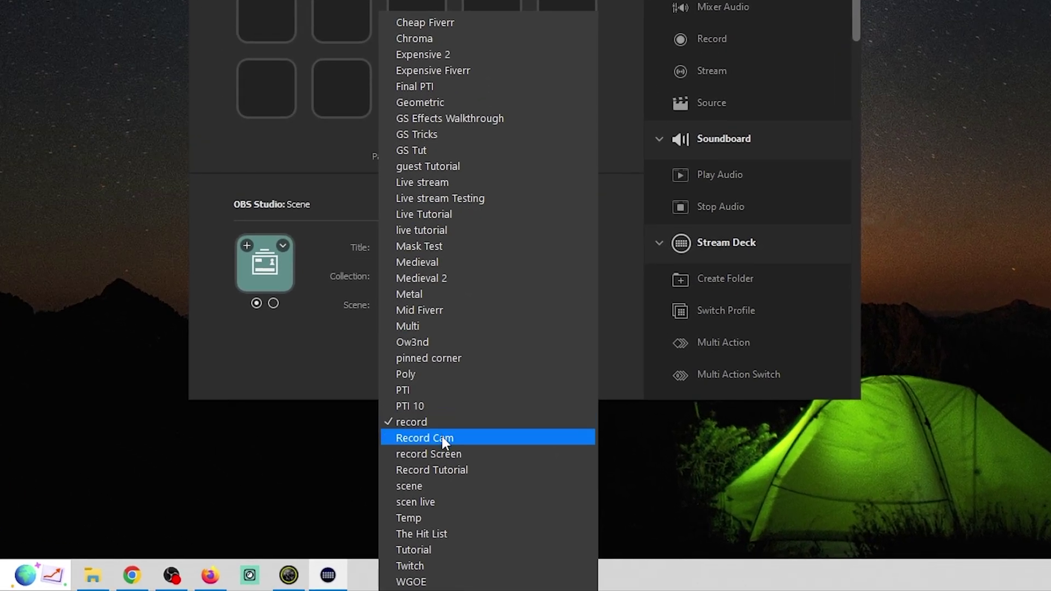
{"action": "left_click", "coordinate": [438, 183]}
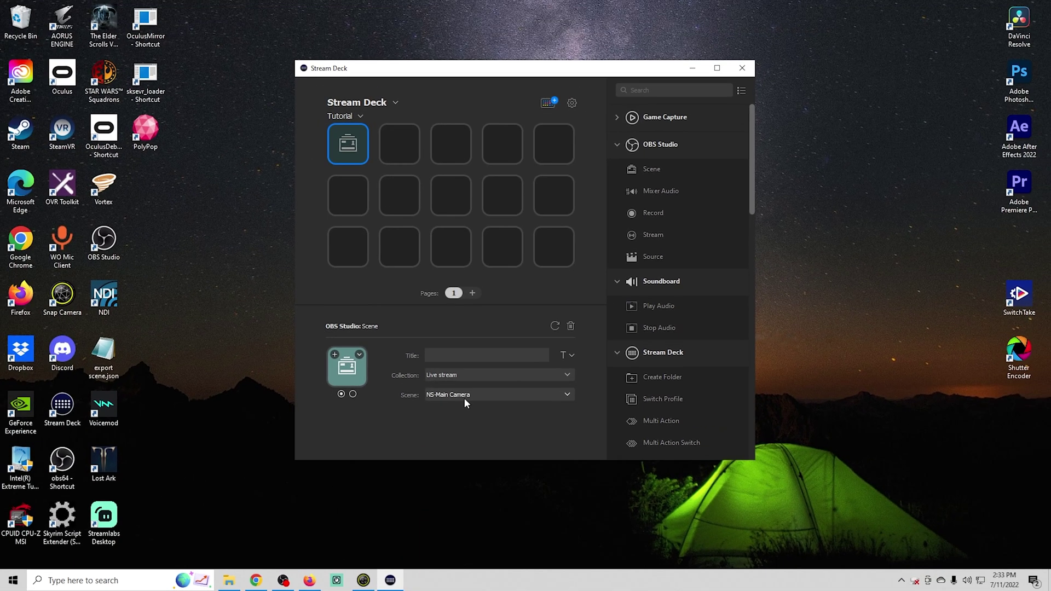
{"action": "left_click", "coordinate": [451, 350]}
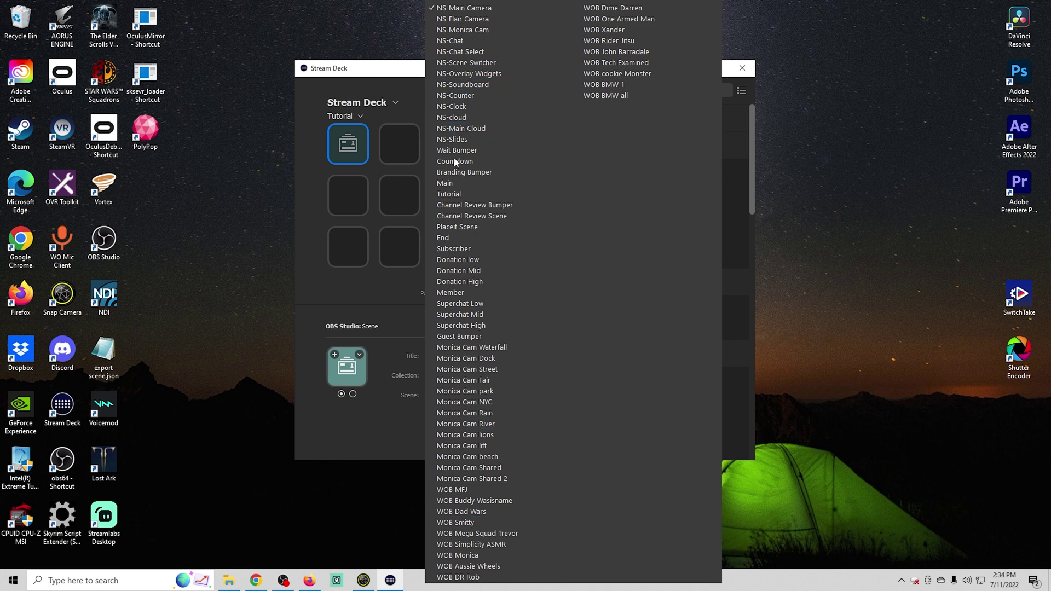
{"action": "left_click", "coordinate": [466, 183]}
{"action": "type", "text": "Main"}
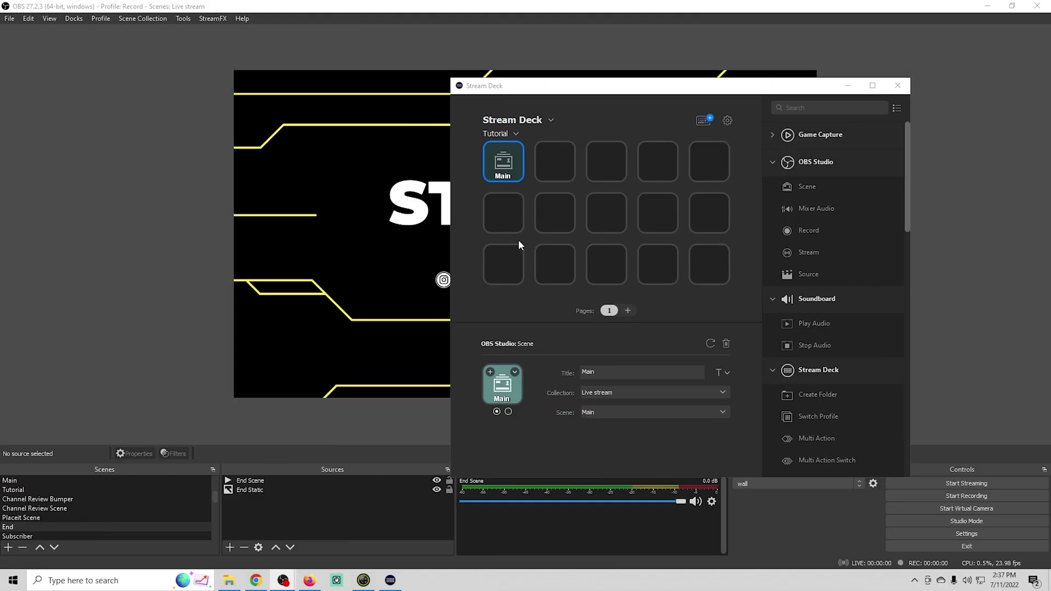
Step: Press the Main key to test that it switches the OBS scene
{"action": "left_click_drag", "start_coordinate": [606, 86], "coordinate": [645, 77]}
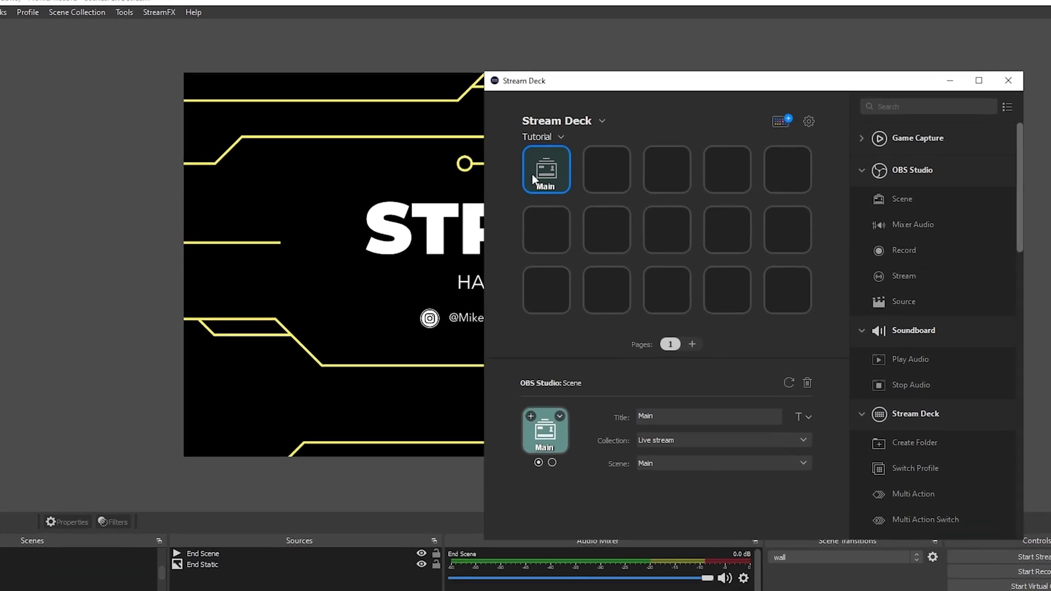
{"action": "right_click", "coordinate": [531, 156]}
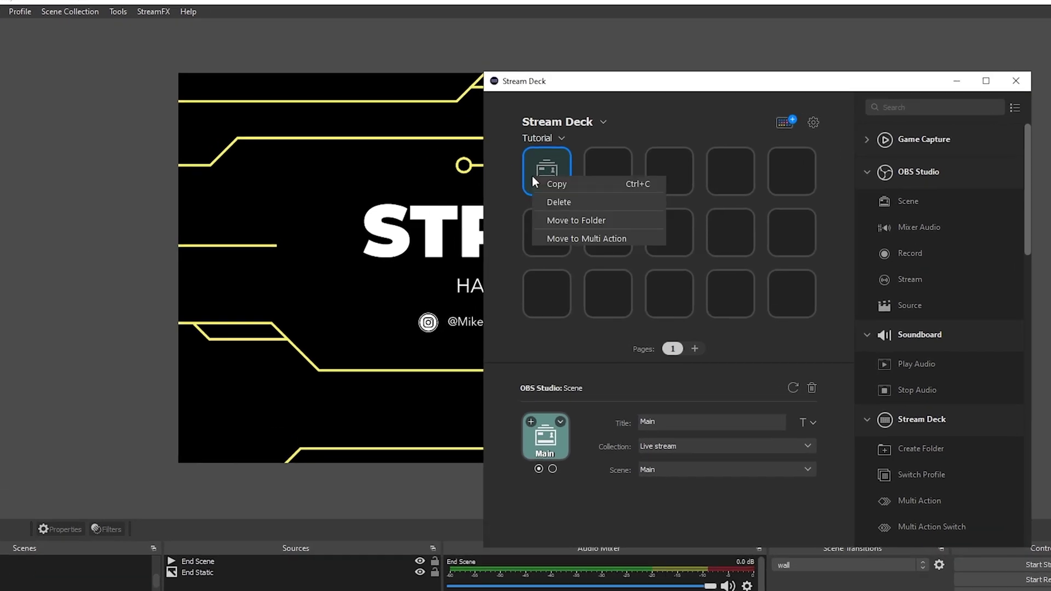
{"action": "left_click", "coordinate": [543, 170]}
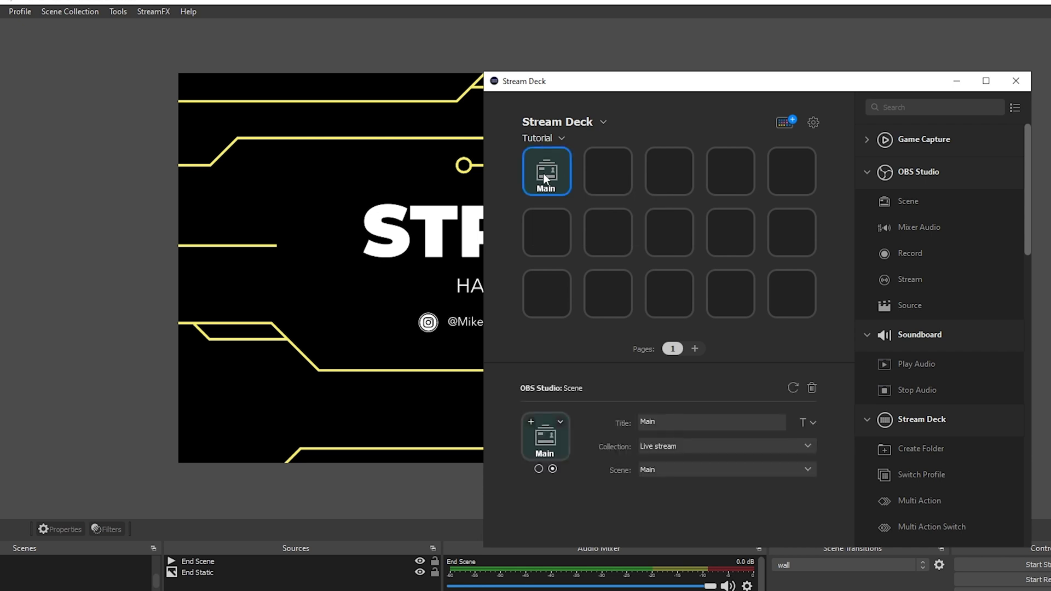
{"action": "left_click", "coordinate": [543, 173]}
{"action": "left_click_drag", "start_coordinate": [599, 86], "coordinate": [237, 371]}
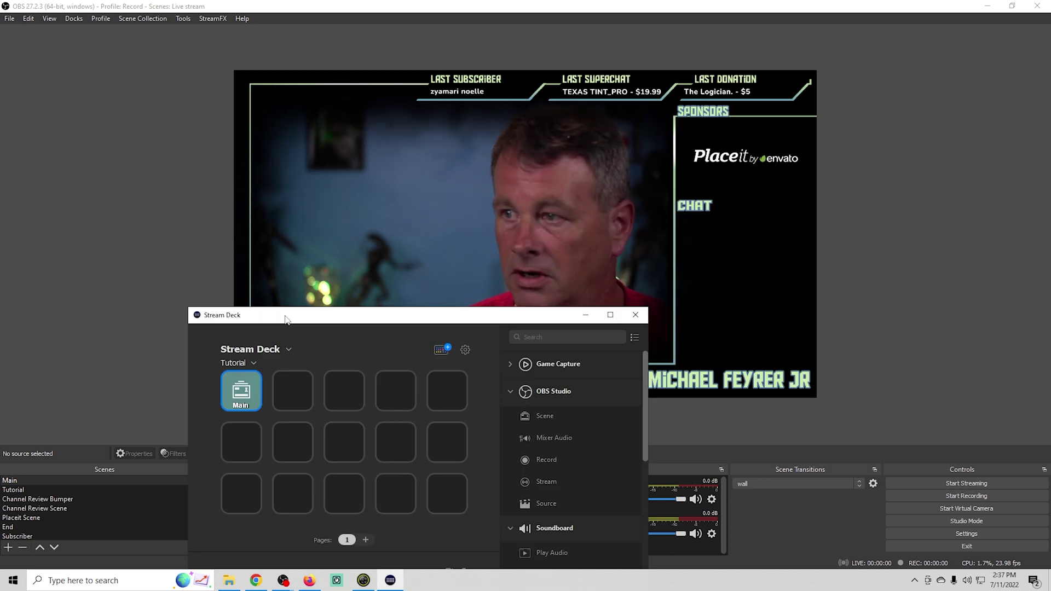
{"action": "left_click_drag", "start_coordinate": [284, 320], "coordinate": [622, 49]}
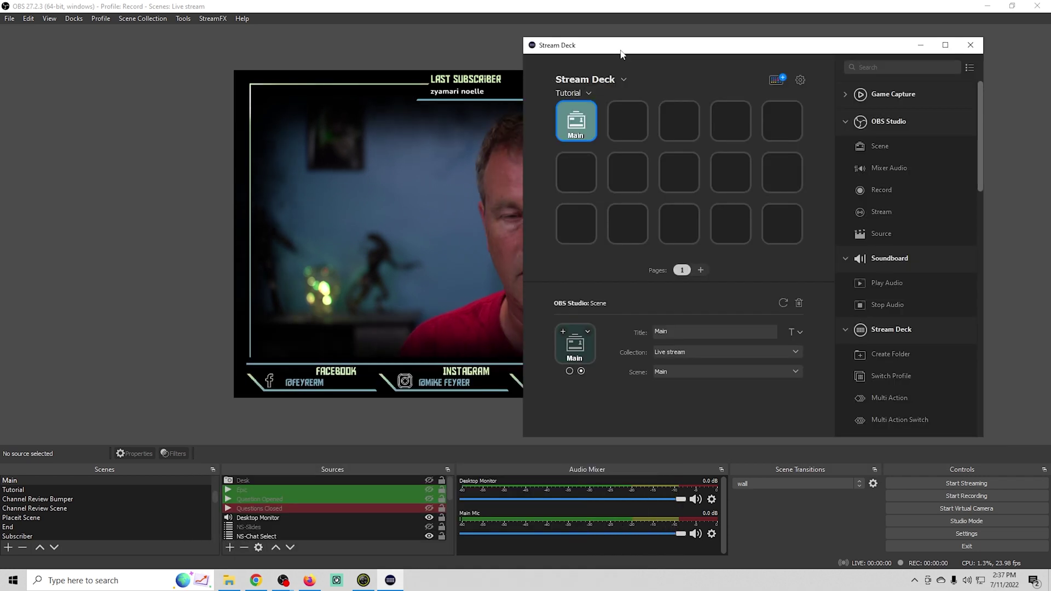
Step: Put an OBS Scene action on the second key switching to the Tutorial scene, titled Tutorial
{"action": "left_click", "coordinate": [626, 126]}
{"action": "left_click_drag", "start_coordinate": [866, 144], "coordinate": [626, 127]}
{"action": "left_click", "coordinate": [728, 372]}
{"action": "left_click", "coordinate": [685, 193]}
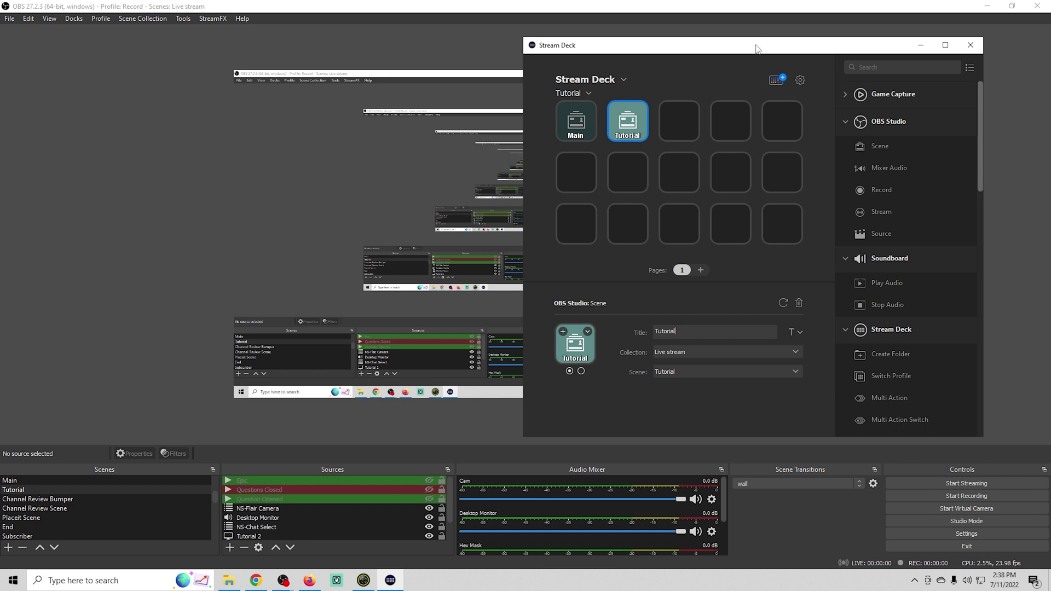
{"action": "left_click_drag", "start_coordinate": [756, 48], "coordinate": [305, 433]}
{"action": "left_click_drag", "start_coordinate": [570, 49], "coordinate": [620, 24]}
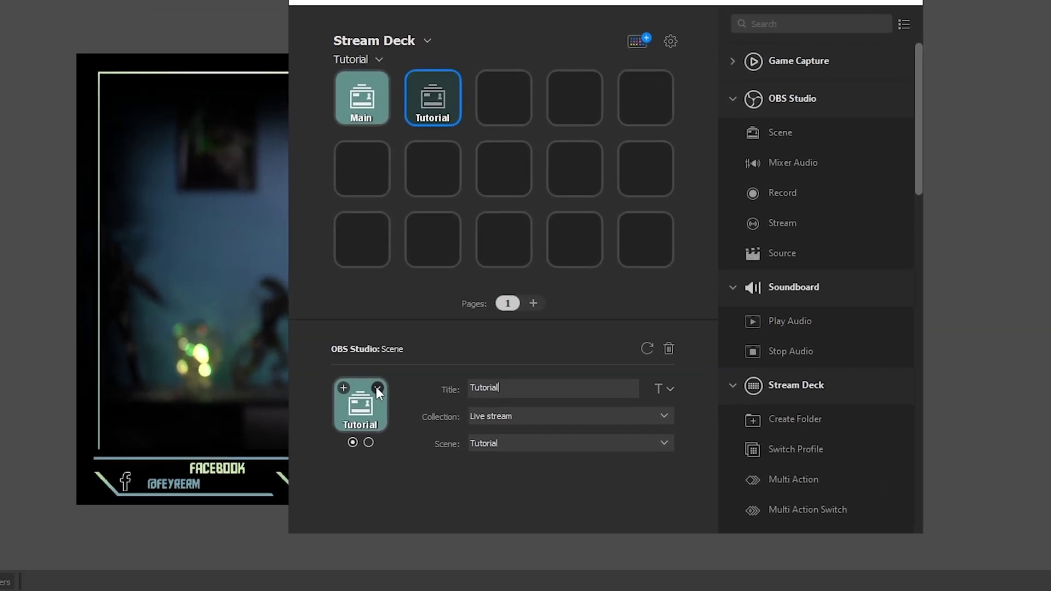
Step: Give the Tutorial key a lightbulb icon from the Stream Deck Icon Library
{"action": "left_click", "coordinate": [453, 312]}
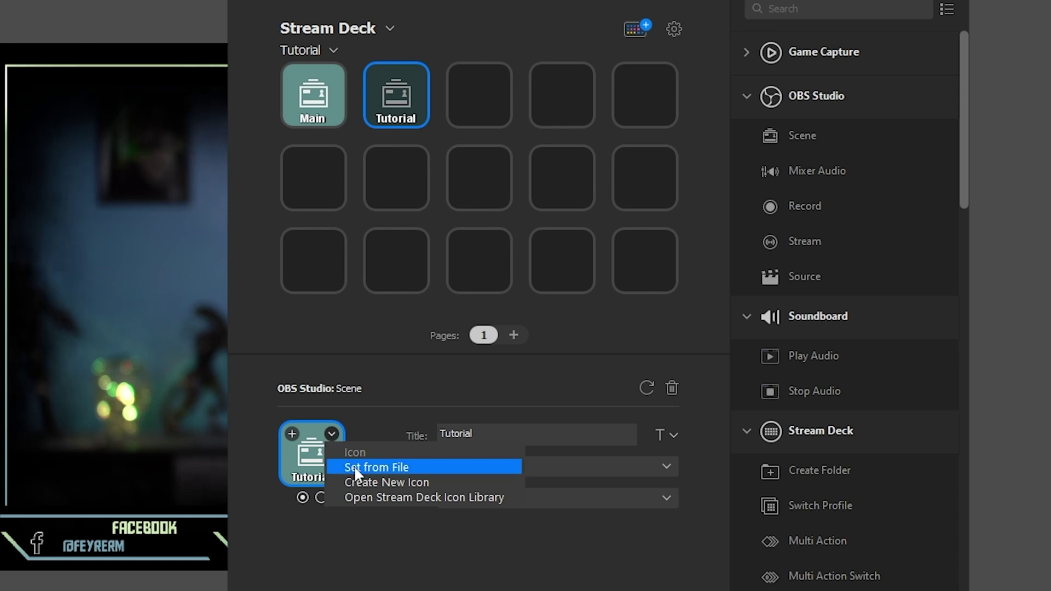
{"action": "left_click", "coordinate": [372, 498]}
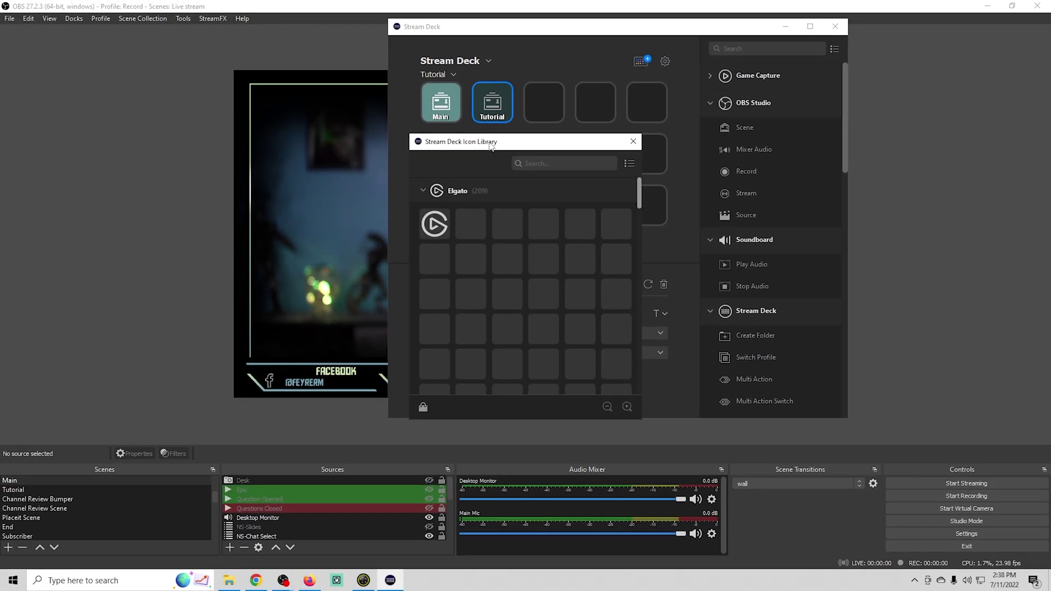
{"action": "left_click_drag", "start_coordinate": [490, 147], "coordinate": [644, 143]}
{"action": "scroll", "coordinate": [678, 330], "scroll_direction": "down", "scroll_amount": 10}
{"action": "scroll", "coordinate": [677, 331], "scroll_direction": "down", "scroll_amount": 6}
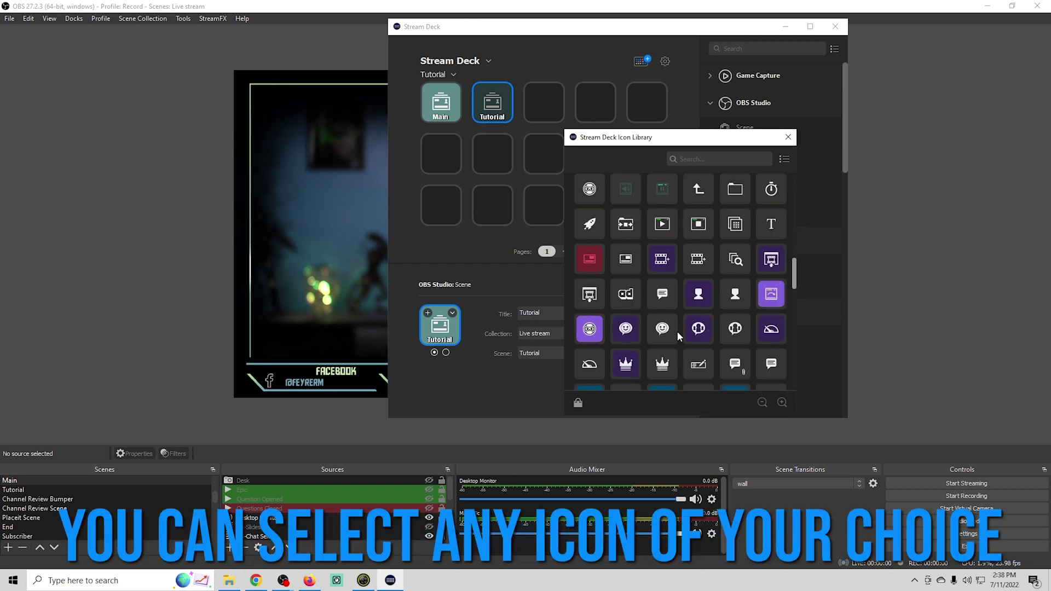
{"action": "scroll", "coordinate": [678, 331], "scroll_direction": "up", "scroll_amount": 1}
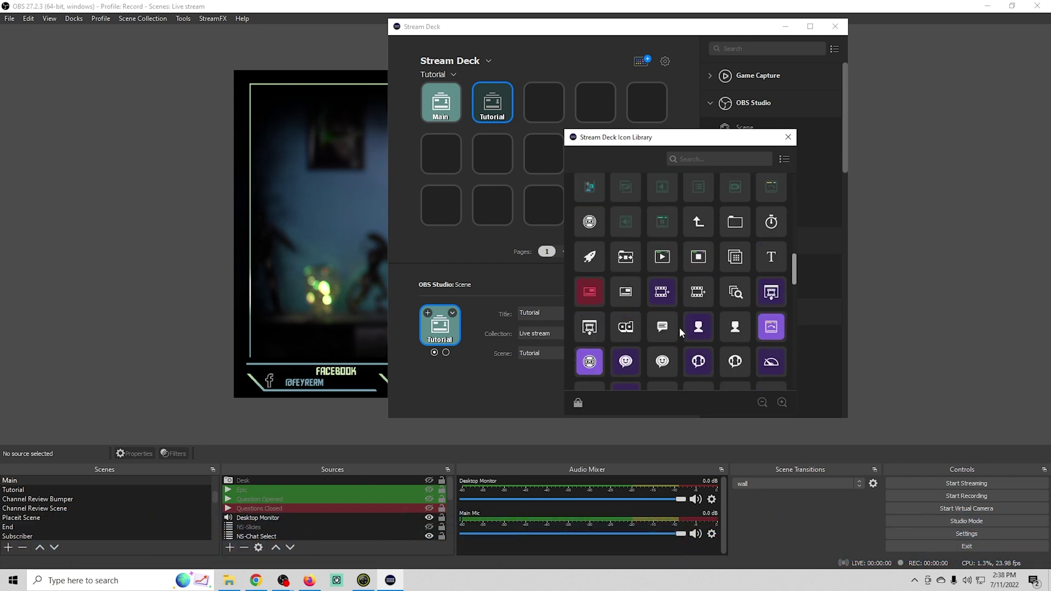
{"action": "scroll", "coordinate": [655, 365], "scroll_direction": "down", "scroll_amount": 5}
{"action": "scroll", "coordinate": [695, 330], "scroll_direction": "down", "scroll_amount": 1}
{"action": "left_click", "coordinate": [789, 137]}
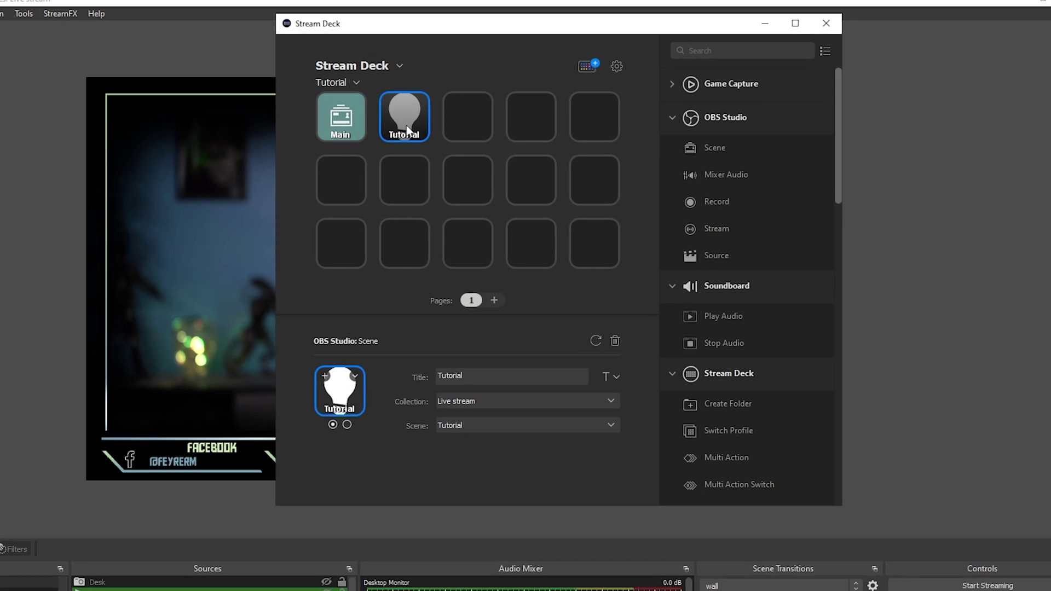
Step: Give the Main key the WaveLink home icon from the Icon Library
{"action": "left_click", "coordinate": [340, 117]}
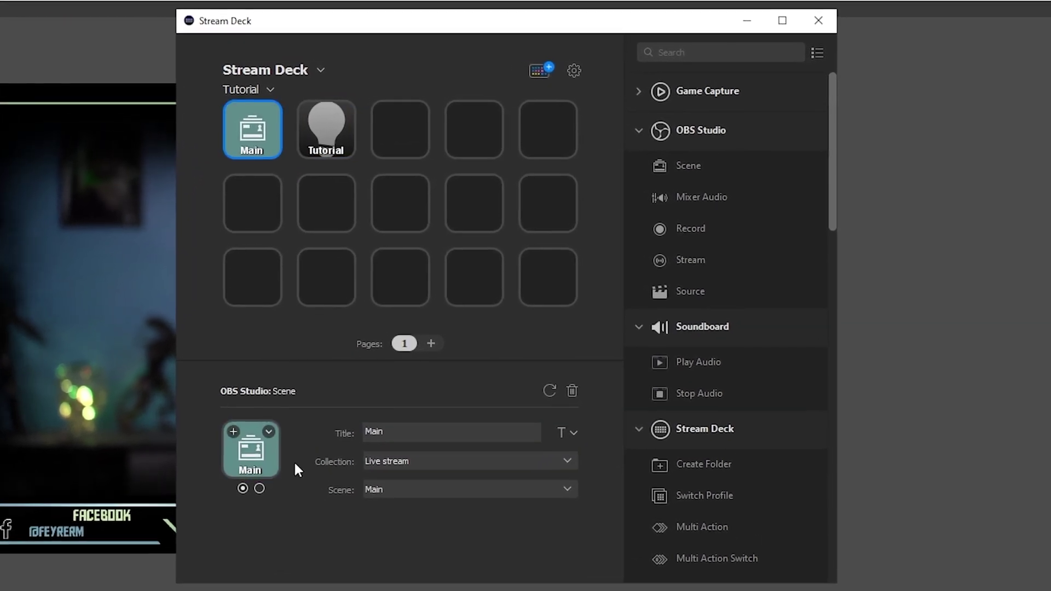
{"action": "left_click", "coordinate": [268, 432]}
{"action": "left_click", "coordinate": [299, 488]}
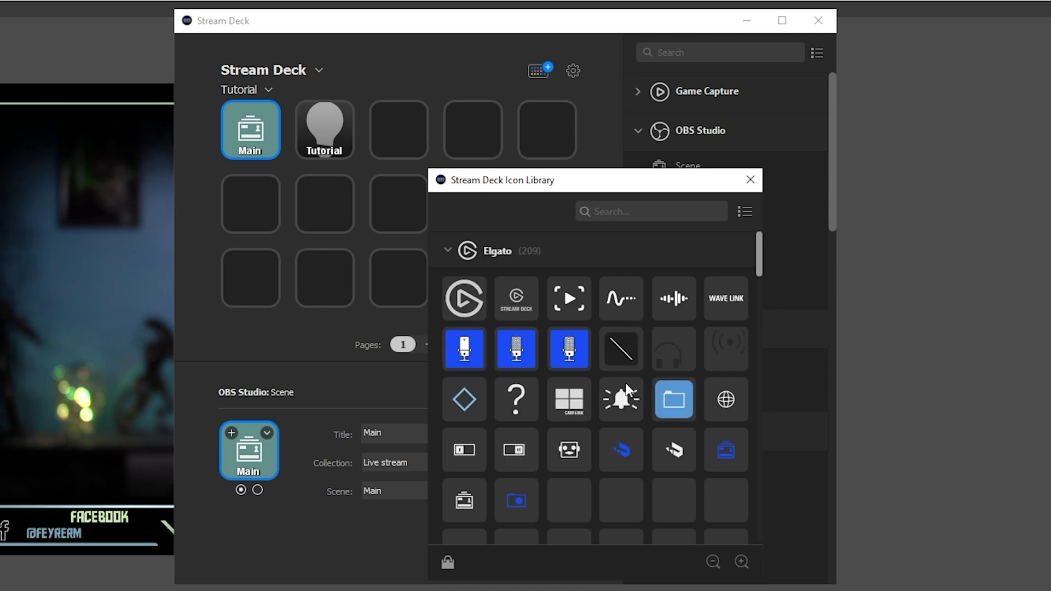
{"action": "scroll", "coordinate": [624, 383], "scroll_direction": "down", "scroll_amount": 2}
{"action": "scroll", "coordinate": [624, 379], "scroll_direction": "down", "scroll_amount": 20}
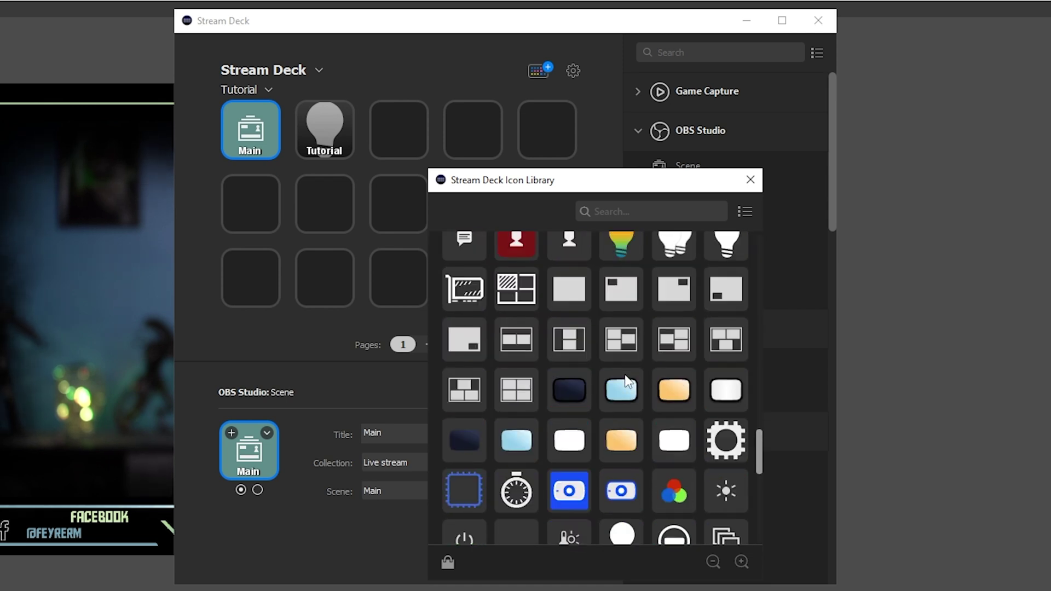
{"action": "scroll", "coordinate": [626, 378], "scroll_direction": "down", "scroll_amount": 1}
{"action": "left_click", "coordinate": [448, 397]}
{"action": "scroll", "coordinate": [571, 472], "scroll_direction": "down", "scroll_amount": 2}
{"action": "left_click", "coordinate": [670, 409]}
{"action": "key", "text": "Escape"}
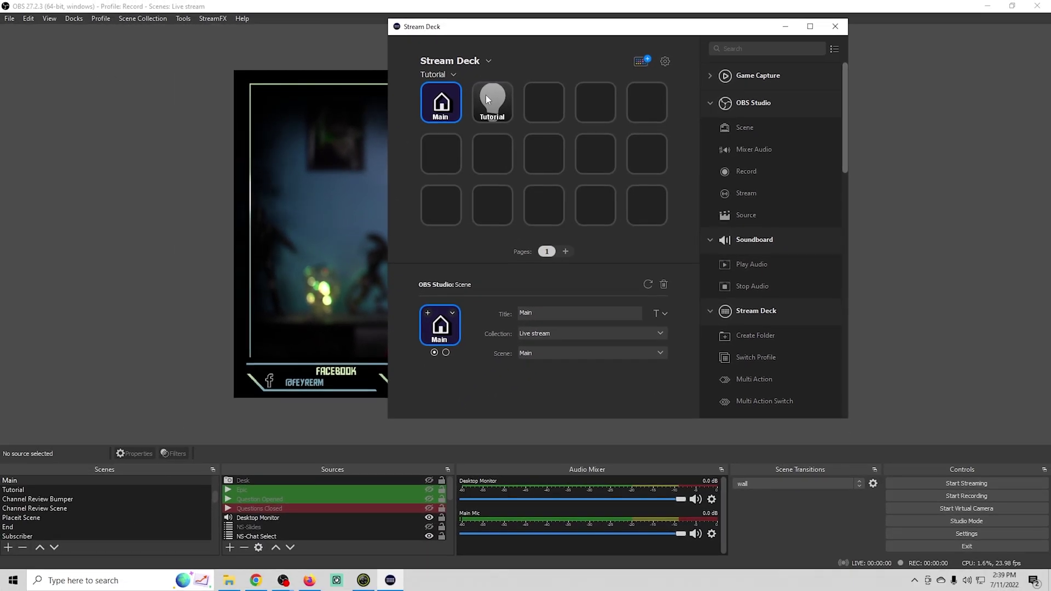
{"action": "left_click_drag", "start_coordinate": [508, 30], "coordinate": [746, 55]}
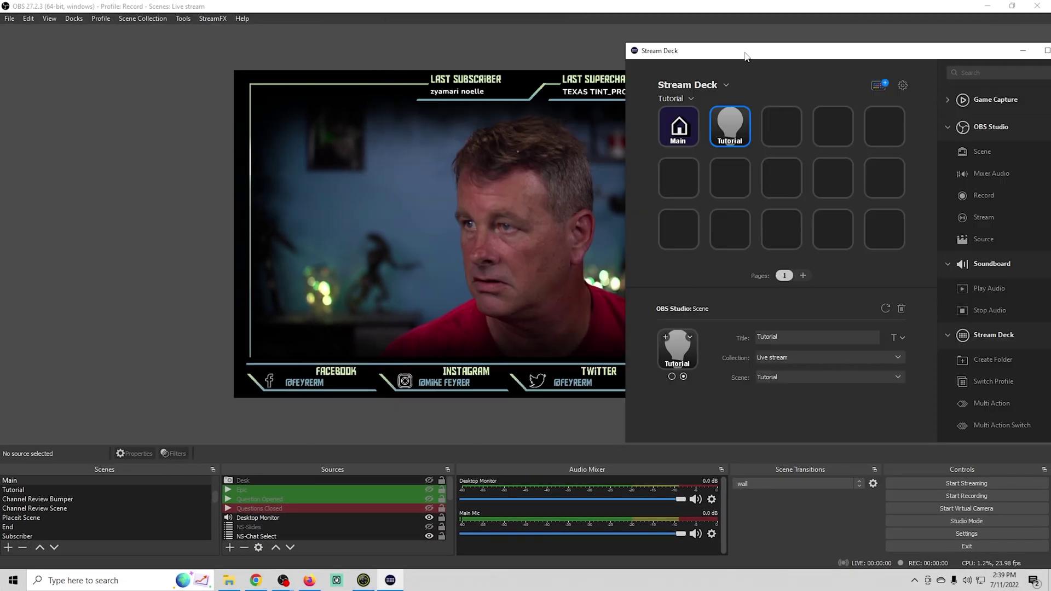
Step: Place an OBS source toggle on the third key for Question Opened in the Main scene
{"action": "left_click", "coordinate": [679, 126]}
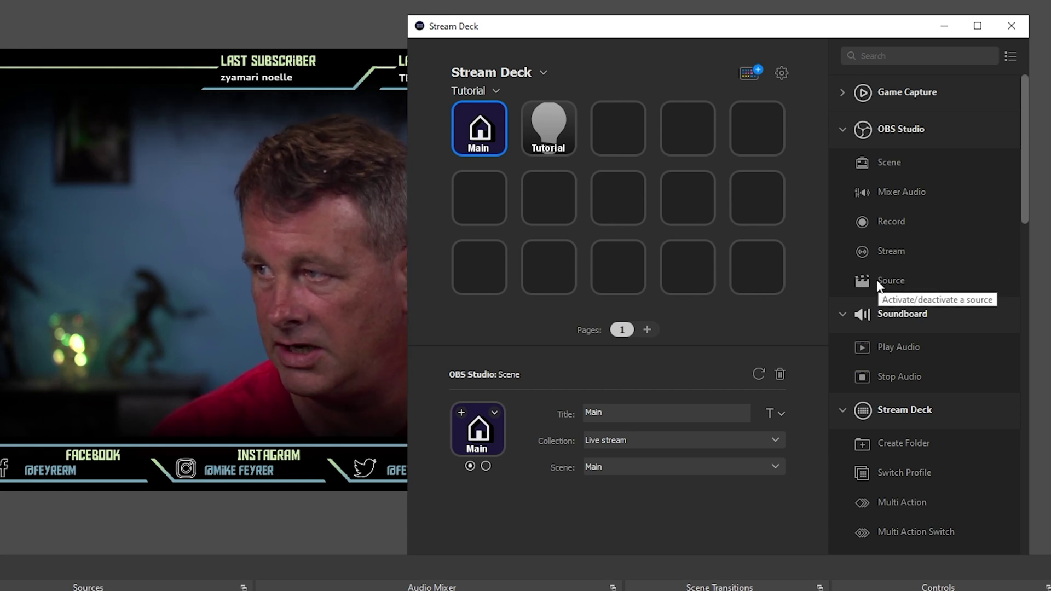
{"action": "left_click_drag", "start_coordinate": [872, 279], "coordinate": [621, 125]}
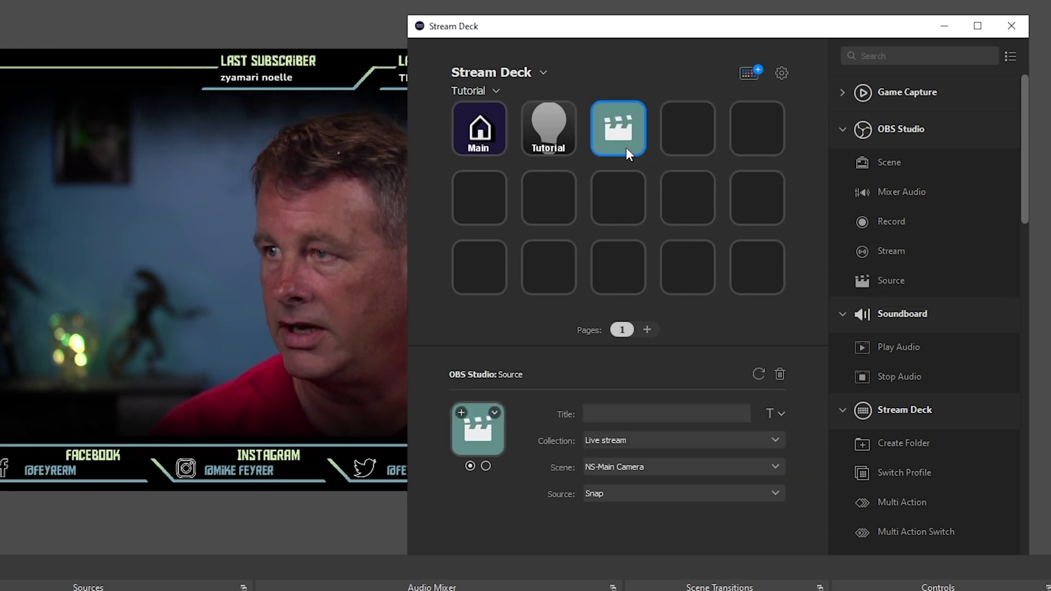
{"action": "left_click_drag", "start_coordinate": [637, 41], "coordinate": [637, 57]}
{"action": "left_click", "coordinate": [623, 482]}
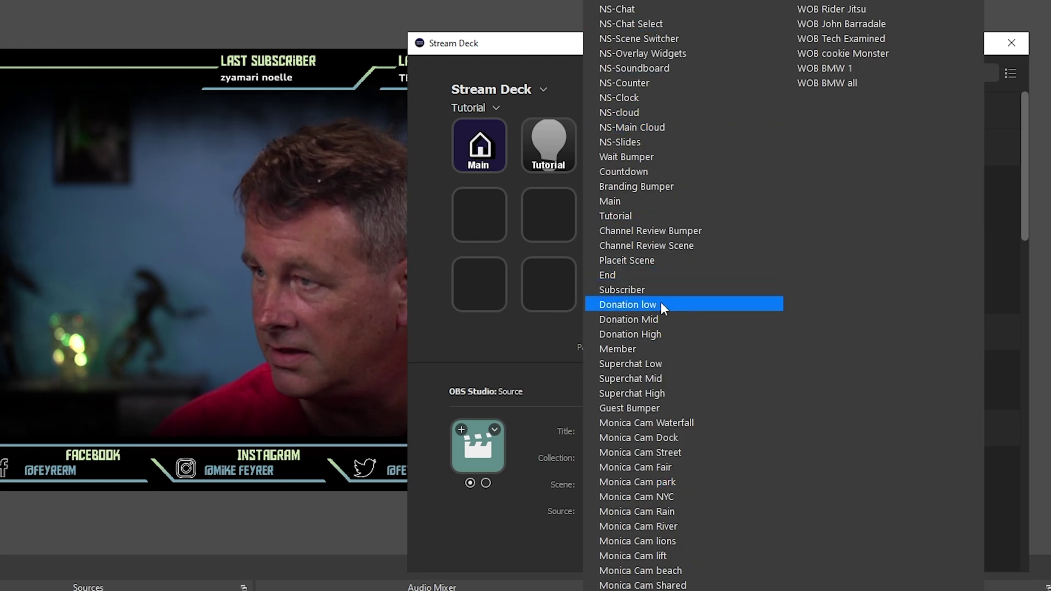
{"action": "left_click", "coordinate": [656, 201]}
{"action": "left_click", "coordinate": [641, 512]}
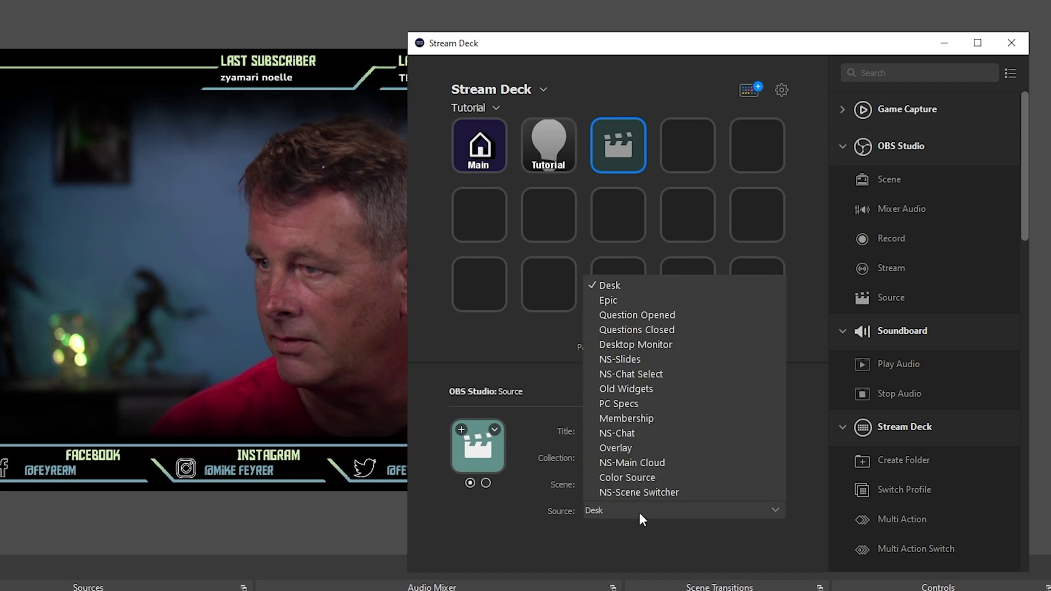
{"action": "left_click", "coordinate": [668, 315]}
Step: Give the source key a question-mark icon from the Icon Library
{"action": "left_click", "coordinate": [521, 443]}
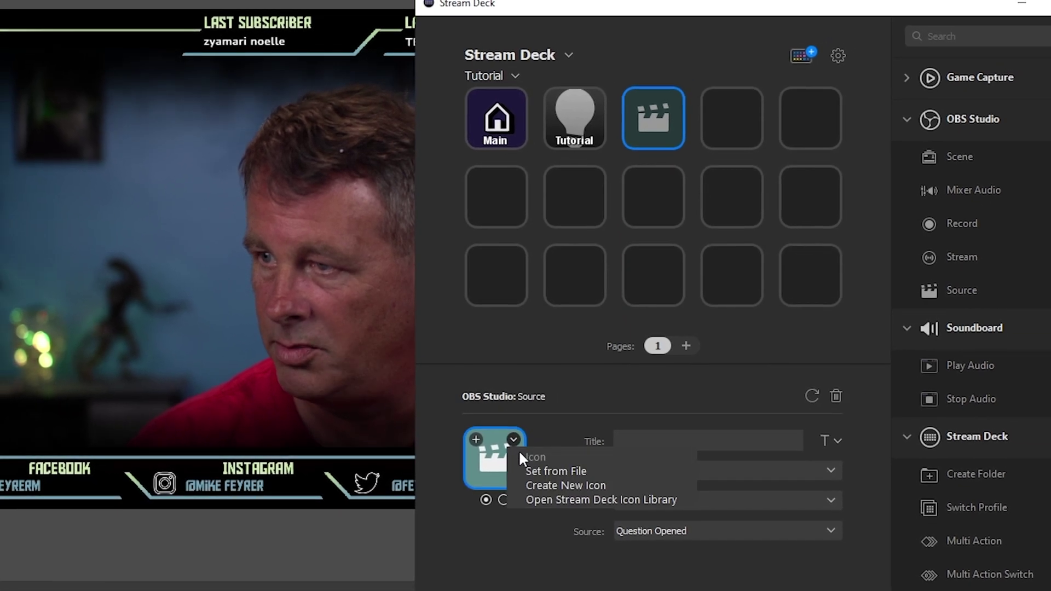
{"action": "left_click", "coordinate": [542, 499]}
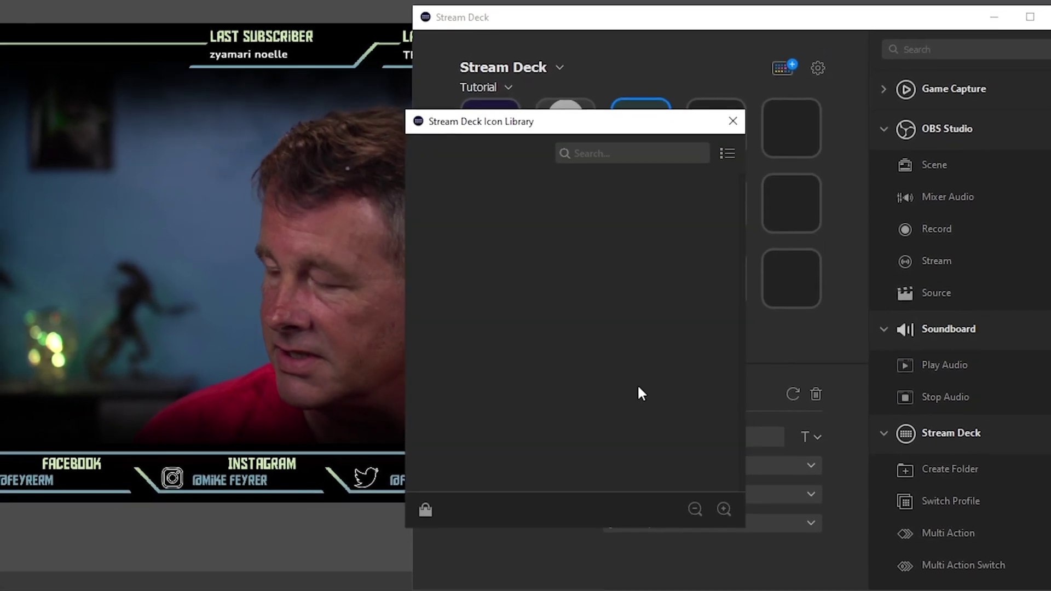
{"action": "left_click", "coordinate": [710, 136]}
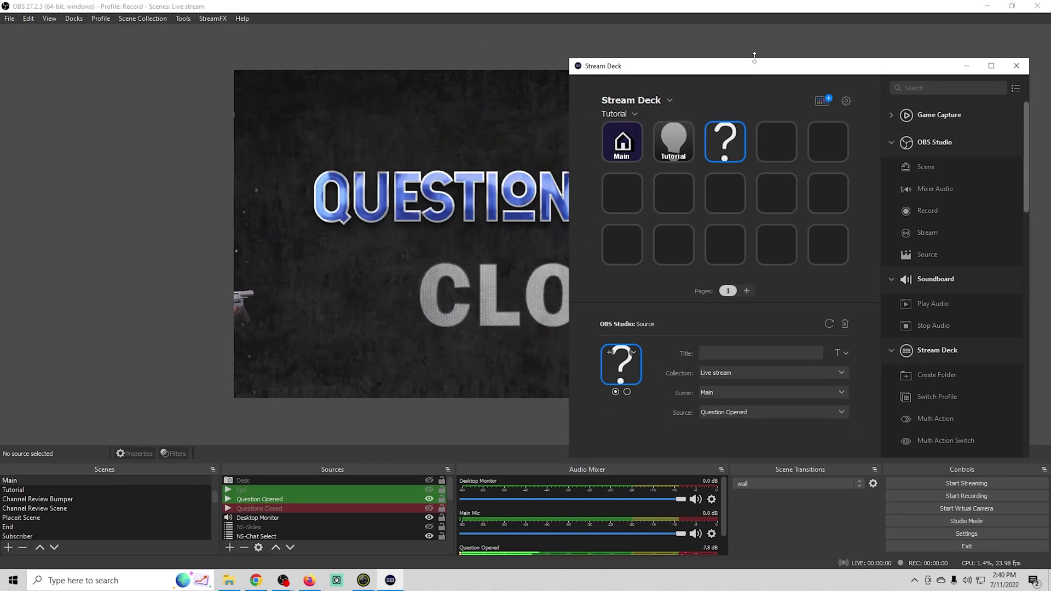
{"action": "left_click_drag", "start_coordinate": [752, 75], "coordinate": [734, 52]}
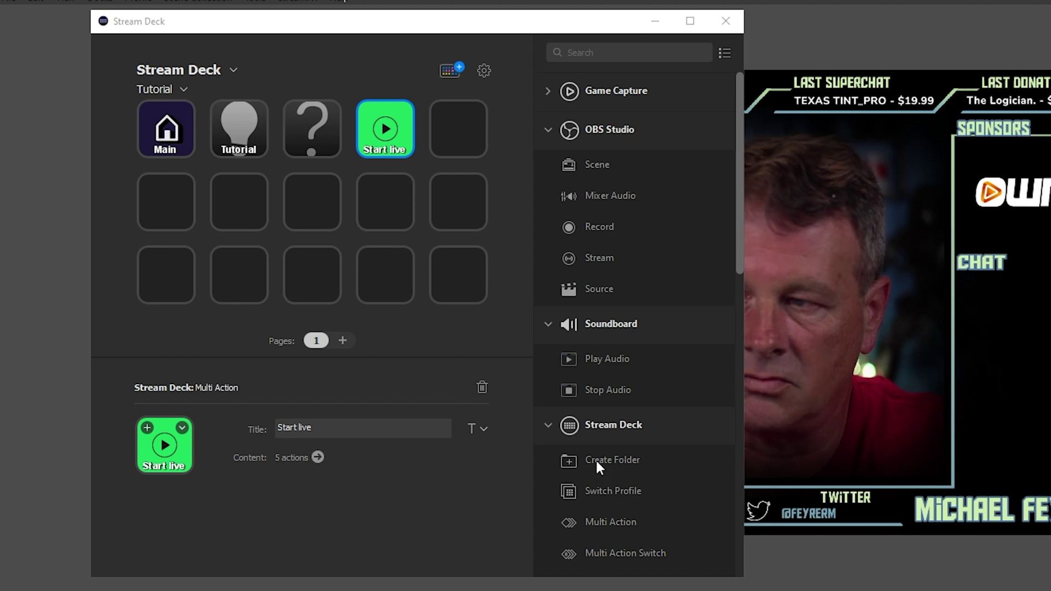
Step: Drop a new folder action onto the fifth key of the Tutorial profile
{"action": "left_click_drag", "start_coordinate": [595, 458], "coordinate": [458, 132]}
Step: Title the folder key Faces and give it a robot-face icon from the Icon Library
{"action": "left_click", "coordinate": [370, 430]}
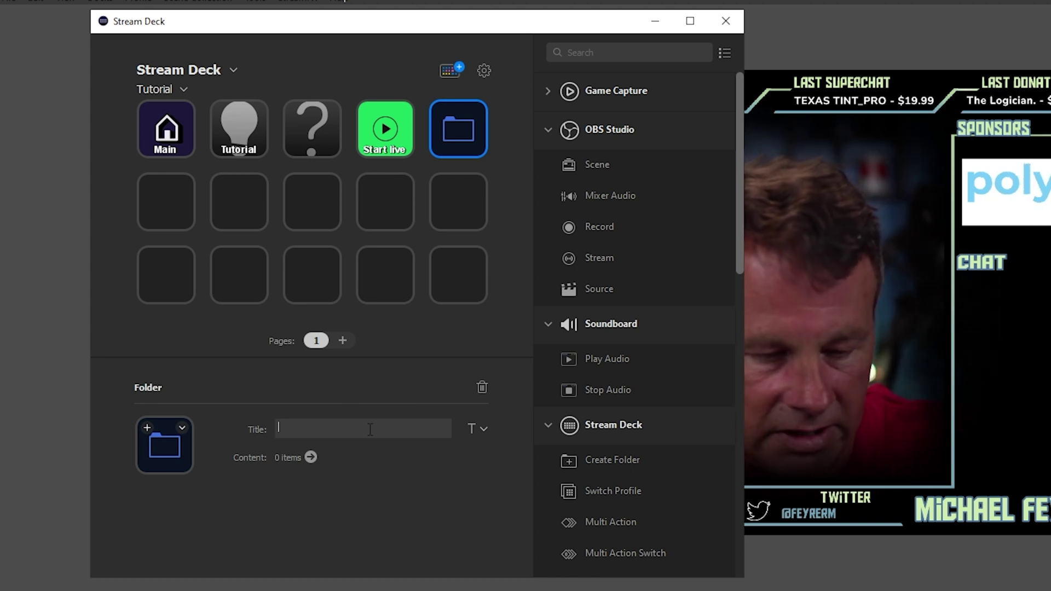
{"action": "type", "text": "Faces"}
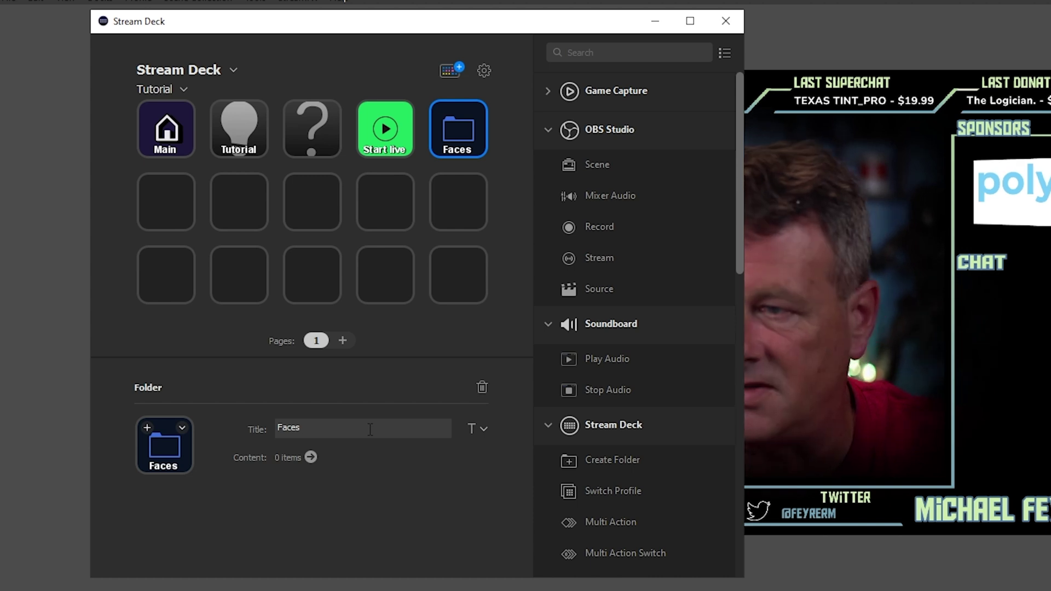
{"action": "left_click", "coordinate": [180, 428]}
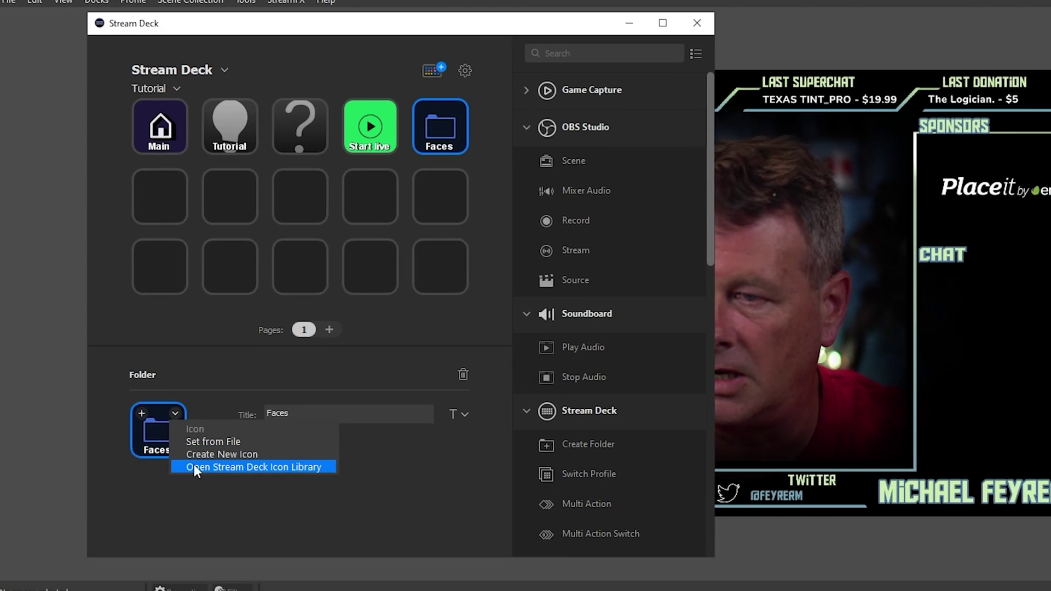
{"action": "left_click", "coordinate": [199, 480]}
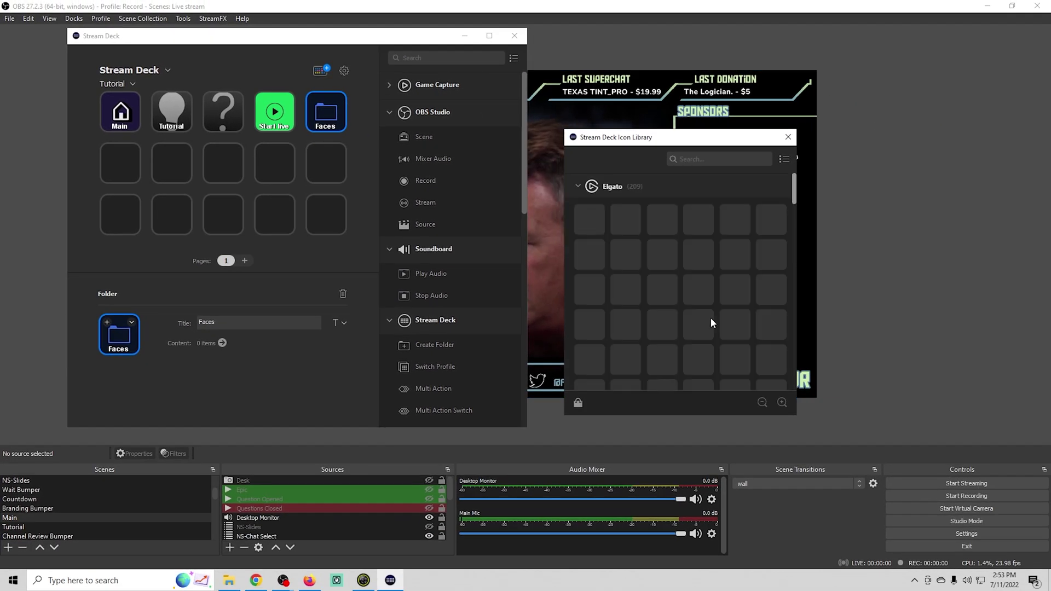
{"action": "scroll", "coordinate": [706, 305], "scroll_direction": "down", "scroll_amount": 1}
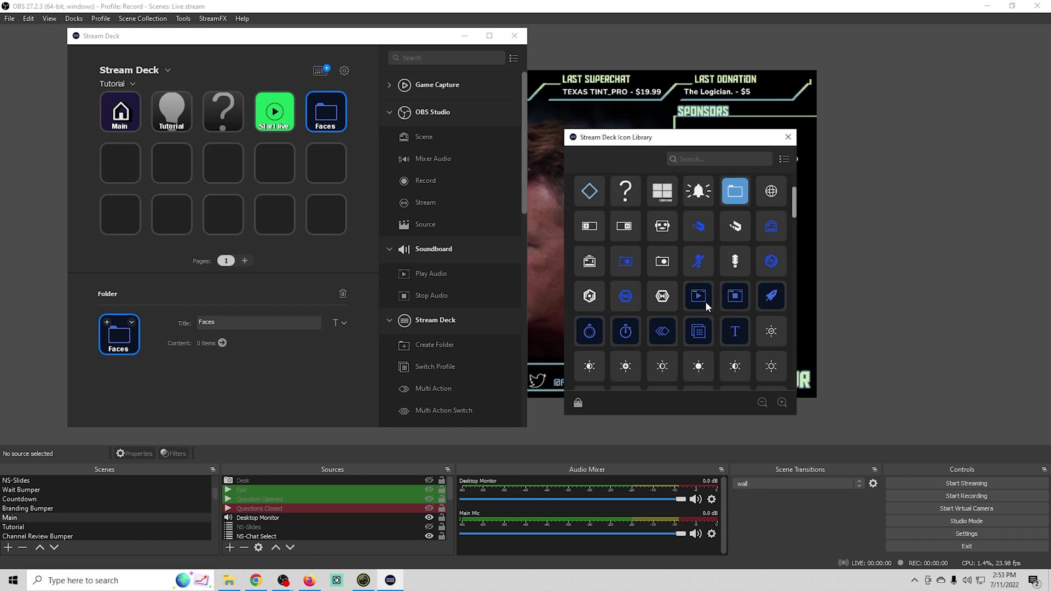
{"action": "left_click", "coordinate": [789, 138]}
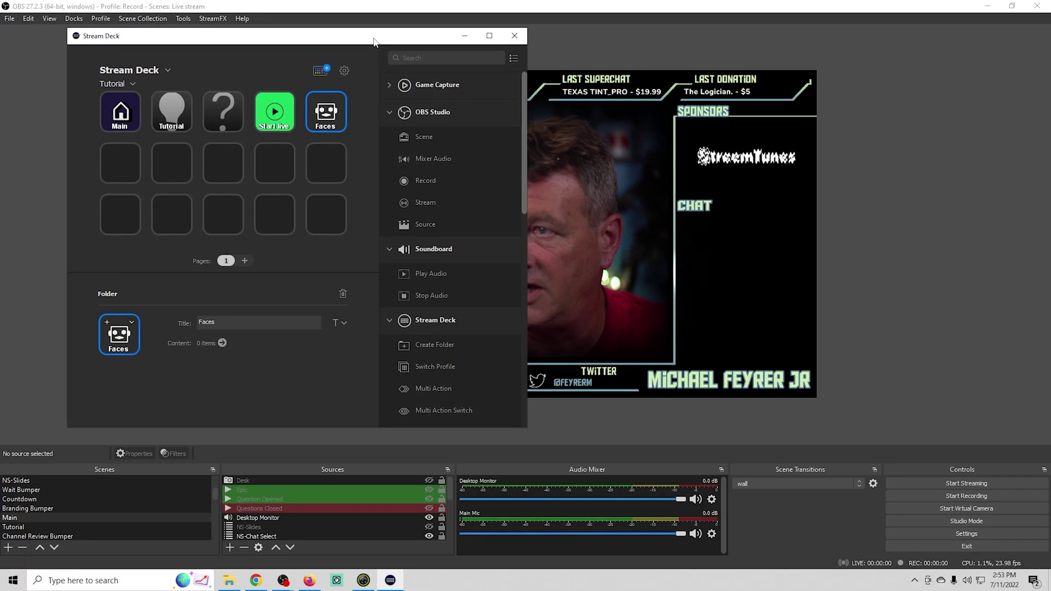
Step: Enter the Faces folder, return to the profile page via the back key, then reopen Faces
{"action": "left_click_drag", "start_coordinate": [374, 42], "coordinate": [328, 82]}
{"action": "double_click", "coordinate": [286, 160]}
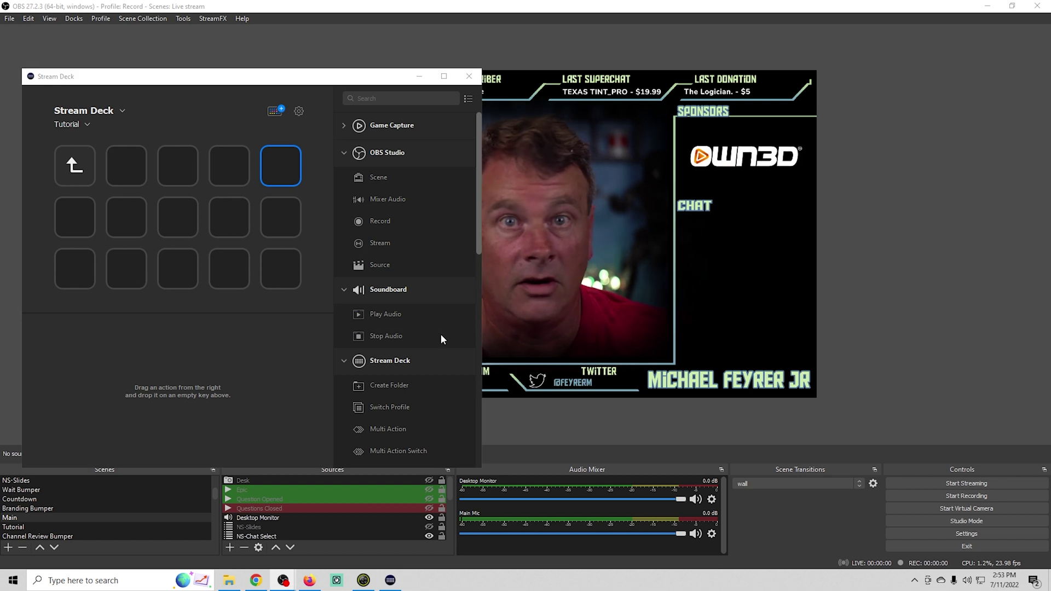
{"action": "left_click", "coordinate": [75, 166]}
{"action": "double_click", "coordinate": [76, 173]}
{"action": "double_click", "coordinate": [280, 159]}
{"action": "double_click", "coordinate": [75, 173]}
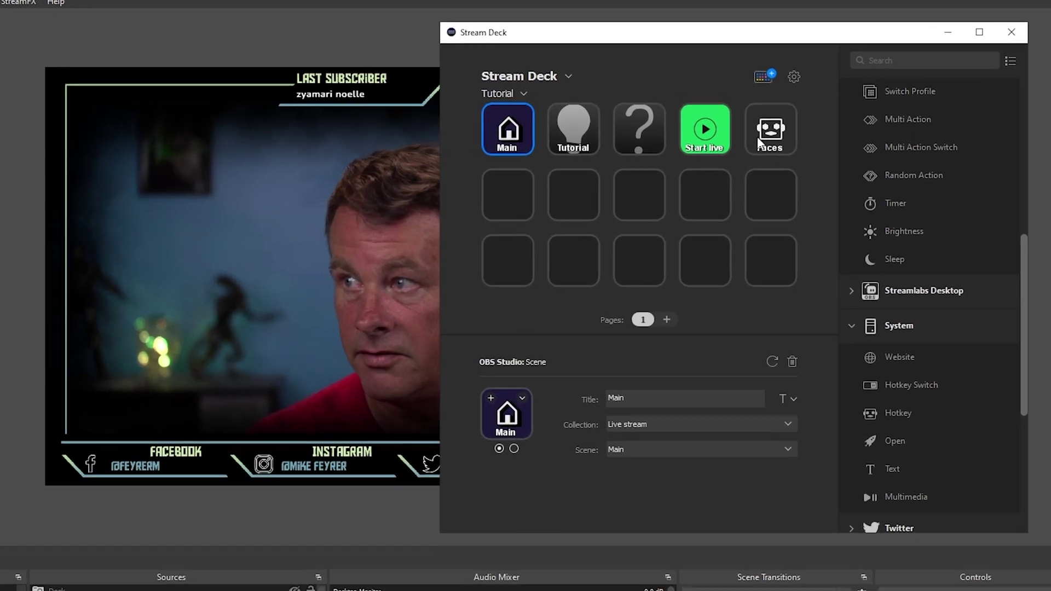
{"action": "double_click", "coordinate": [794, 116]}
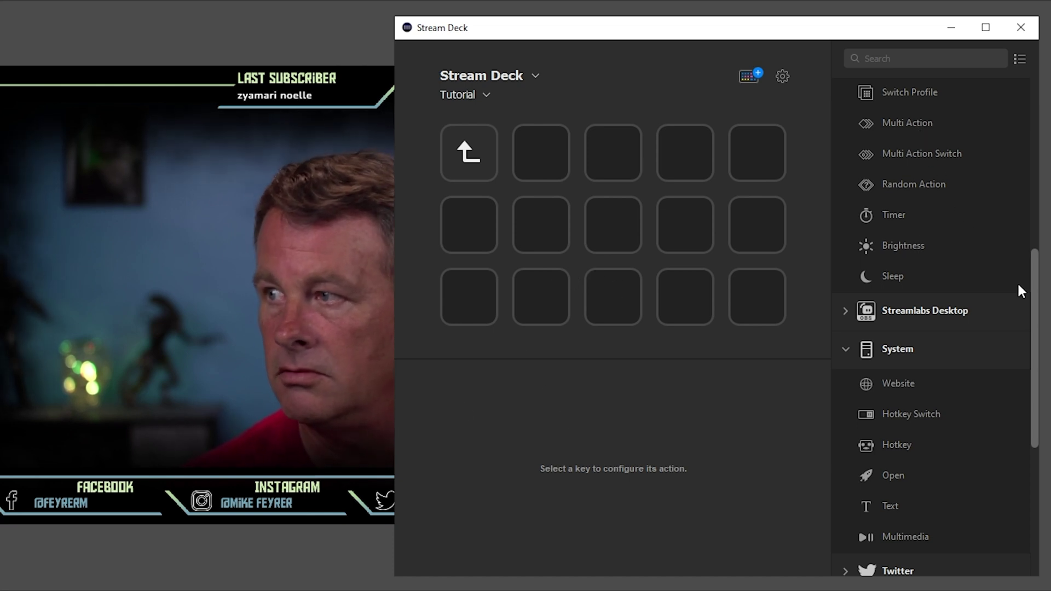
{"action": "left_click_drag", "start_coordinate": [1037, 290], "coordinate": [1040, 235]}
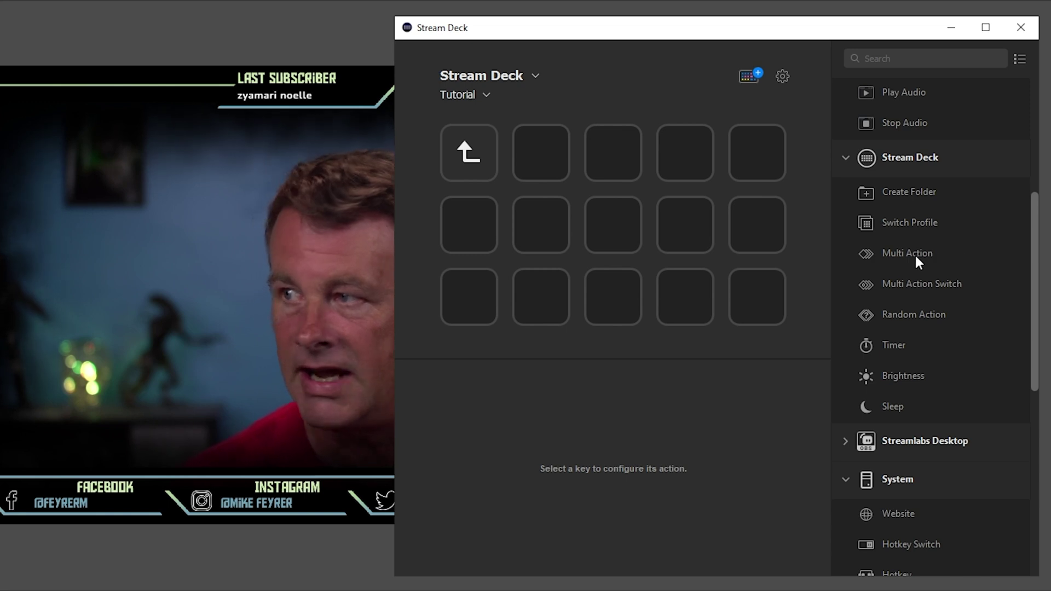
Step: Place a Robot multi-action on a key in Faces and add a System Hotkey step to it
{"action": "left_click_drag", "start_coordinate": [904, 248], "coordinate": [540, 153]}
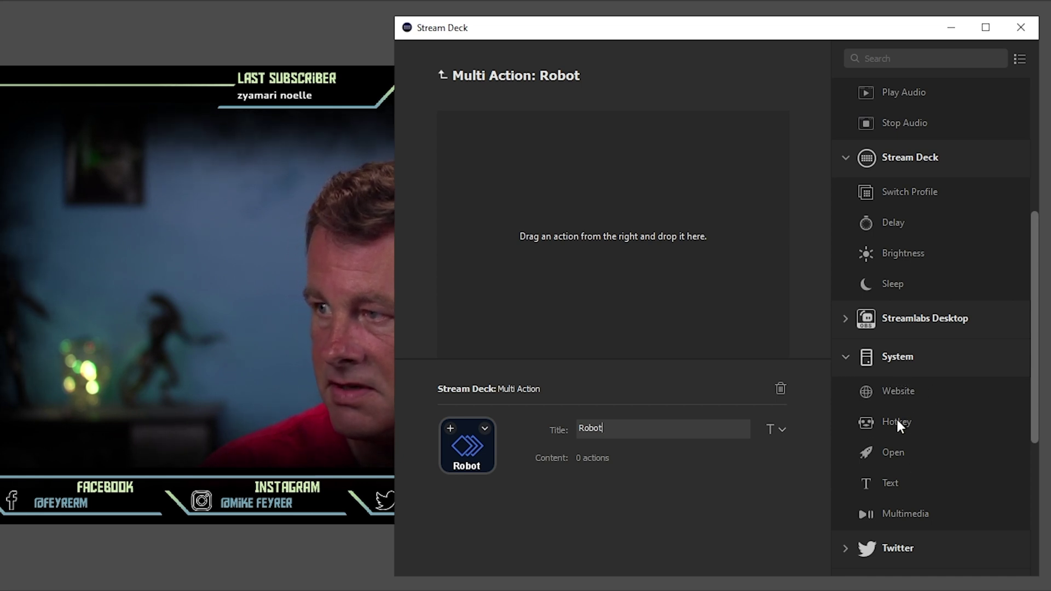
{"action": "left_click_drag", "start_coordinate": [895, 422], "coordinate": [675, 253]}
{"action": "left_click_drag", "start_coordinate": [531, 146], "coordinate": [531, 149]}
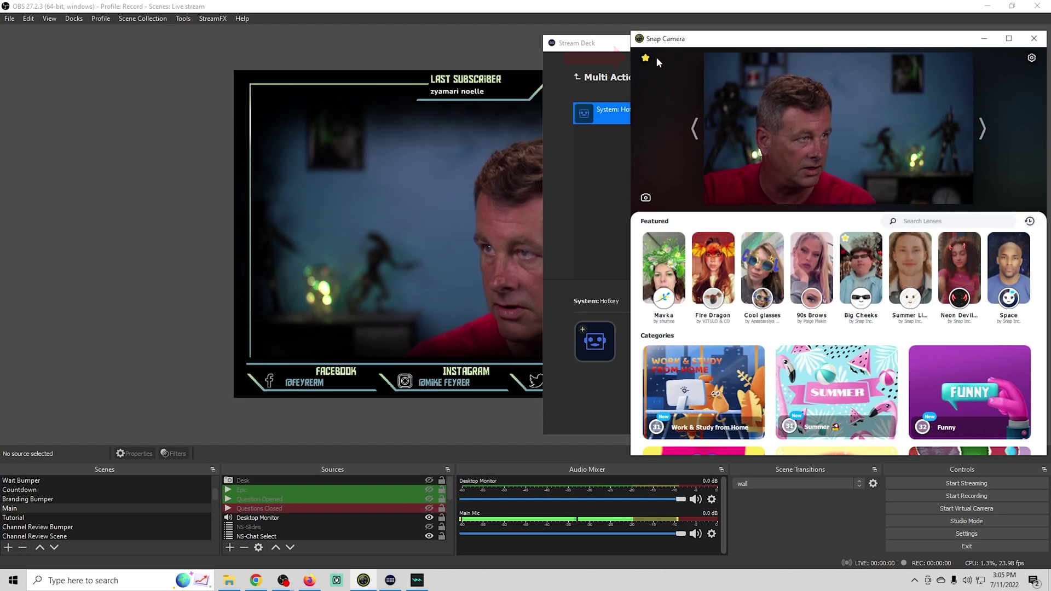
Step: Preview the EYES ROBOT lens from Favorites, switch it off, and open Snap Camera's Lens Hotkeys list
{"action": "left_click", "coordinate": [646, 58]}
{"action": "left_click", "coordinate": [667, 292]}
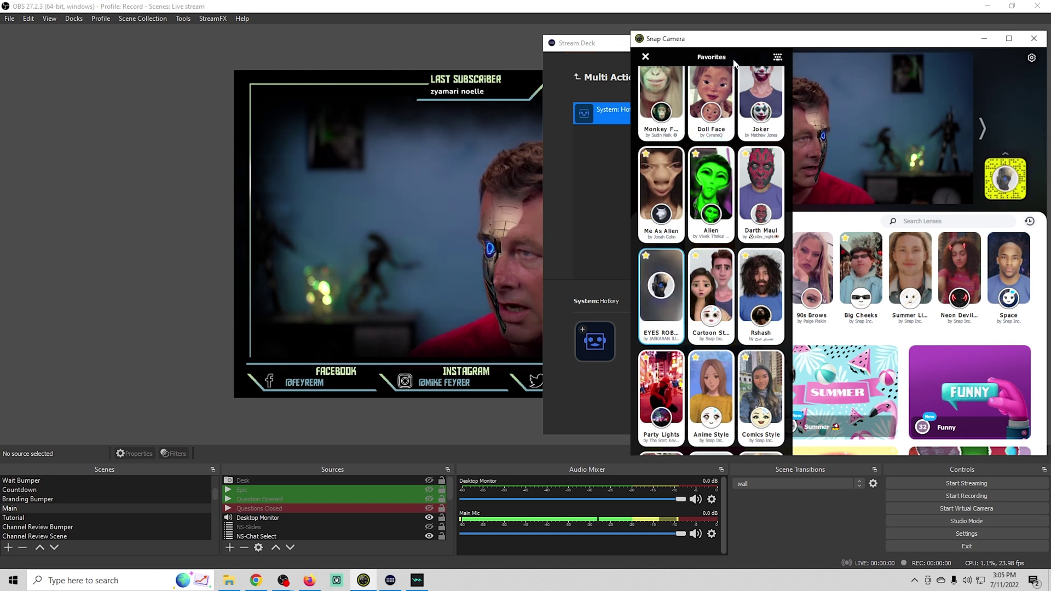
{"action": "left_click", "coordinate": [660, 294]}
{"action": "left_click", "coordinate": [777, 57]}
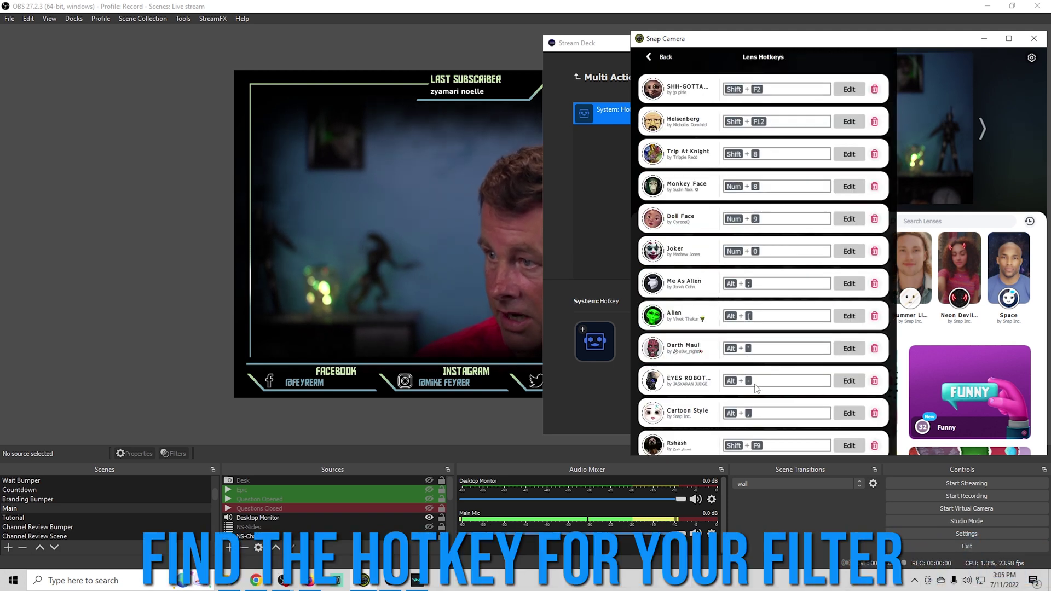
{"action": "left_click", "coordinate": [390, 582]}
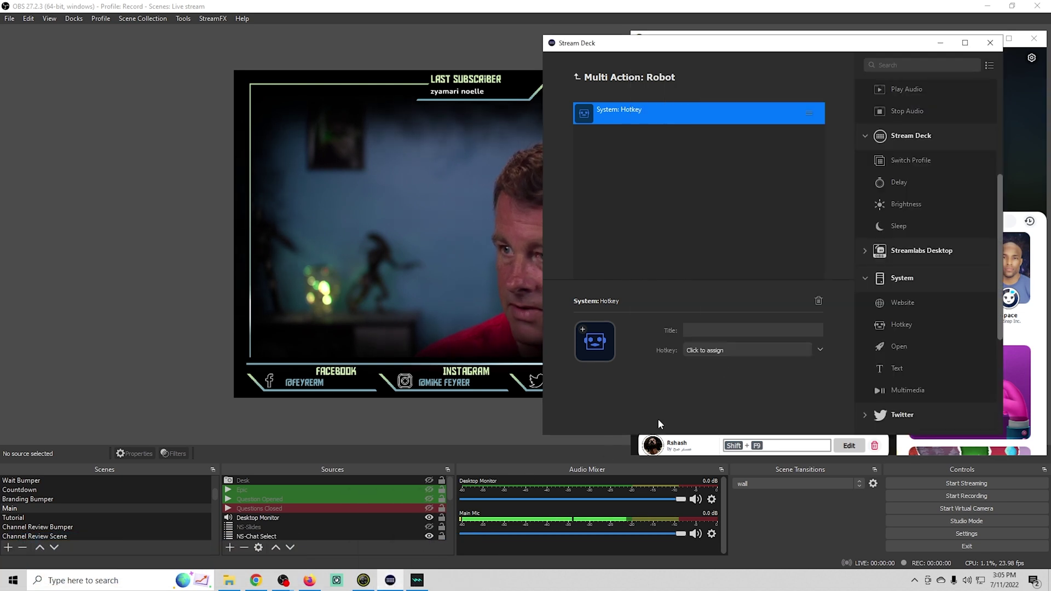
Step: Title the hotkey step Robot, have it send Alt+- for EYES ROBOT, and test the lens toggle
{"action": "left_click", "coordinate": [727, 331]}
{"action": "type", "text": "Robot"}
{"action": "left_click", "coordinate": [715, 350]}
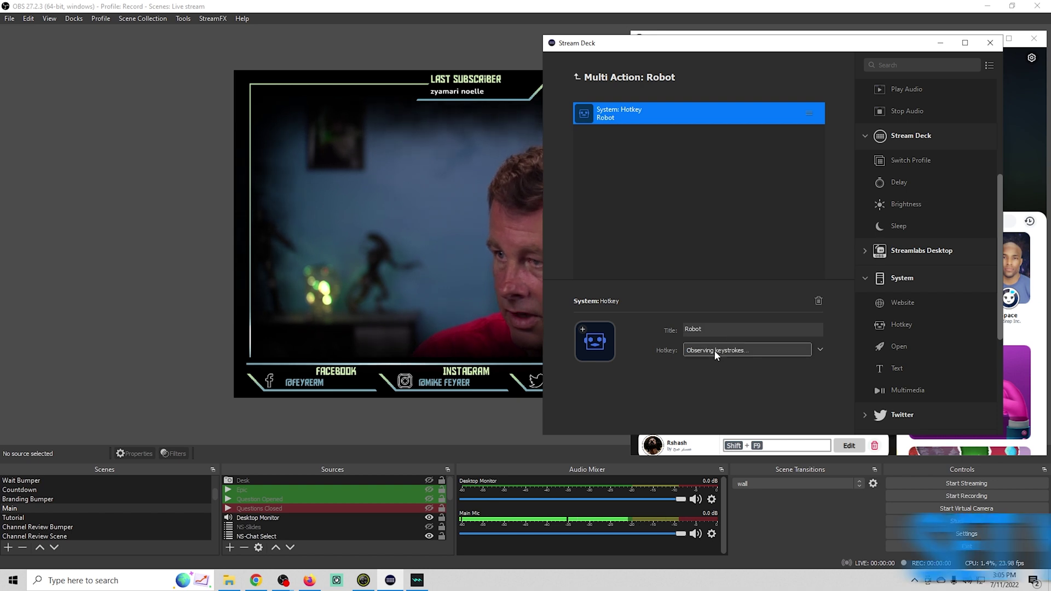
{"action": "left_click_drag", "start_coordinate": [845, 44], "coordinate": [392, 64]}
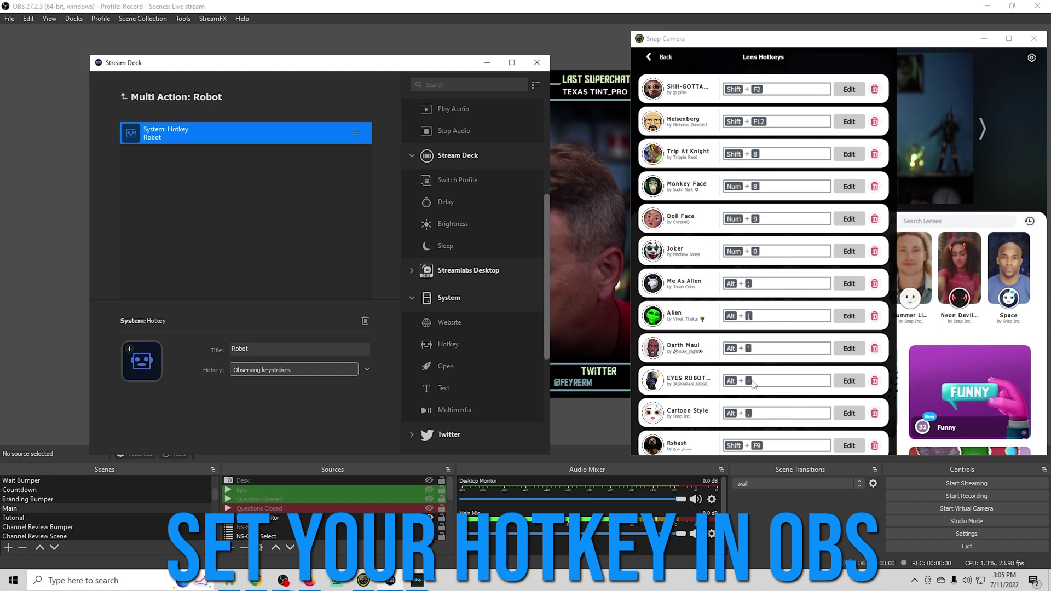
{"action": "key", "text": "alt"}
{"action": "key", "text": "alt+minus"}
{"action": "key", "text": "alt+minus"}
{"action": "key", "text": "alt+minus"}
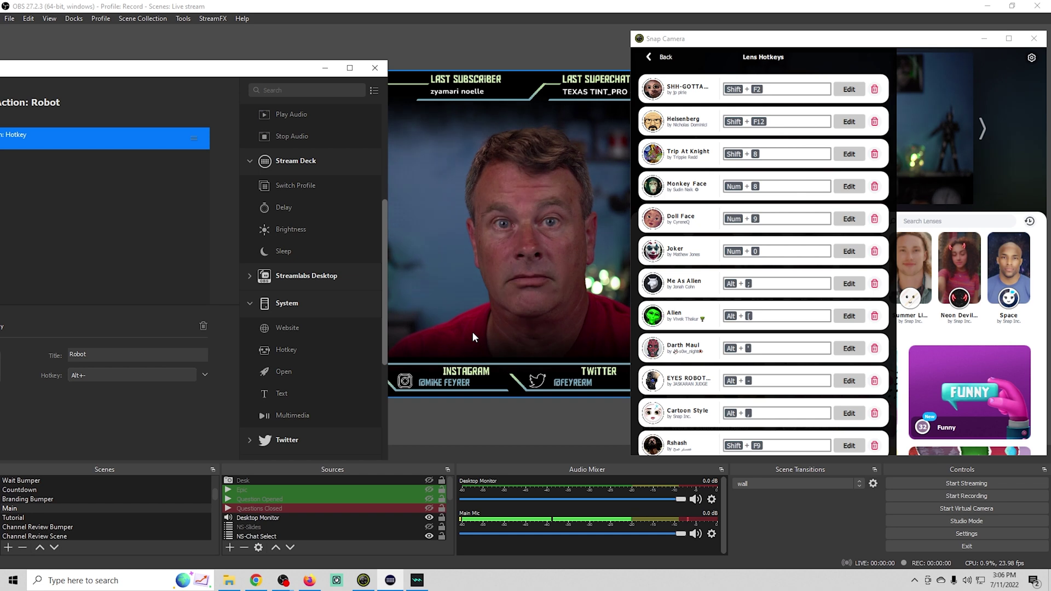
{"action": "key", "text": "alt+minus"}
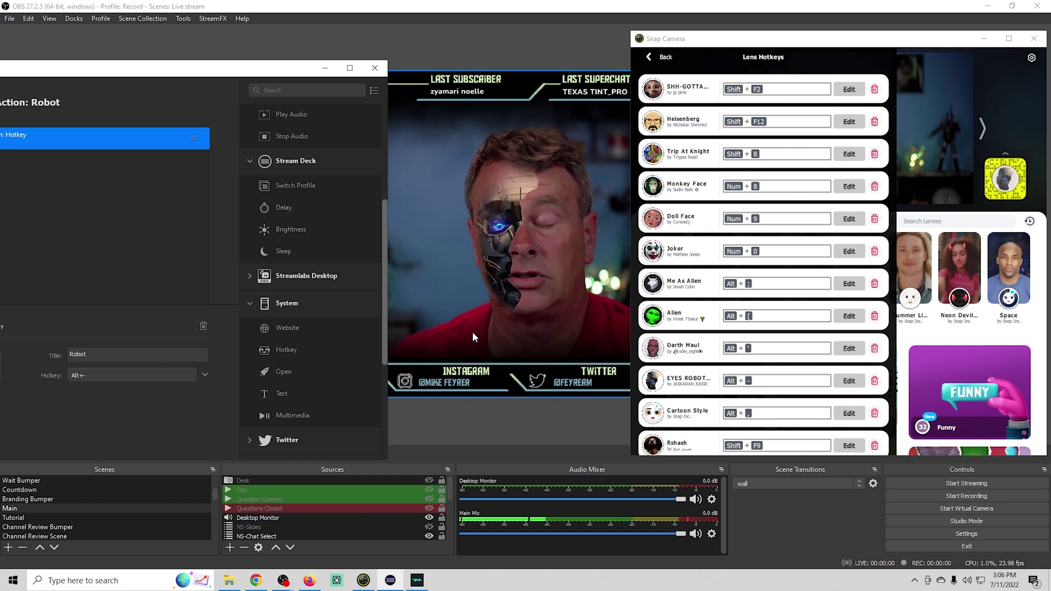
{"action": "key", "text": "alt+minus"}
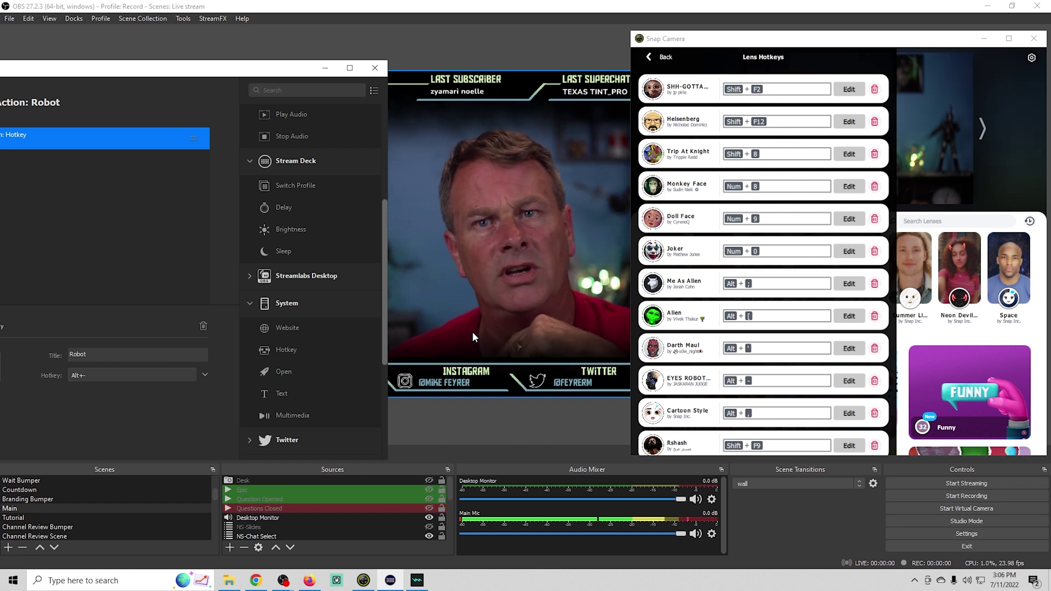
Step: In Voicemod, select The Demon, test Alt+- switching to Bot, then open the Keybinds settings
{"action": "left_click", "coordinate": [419, 584]}
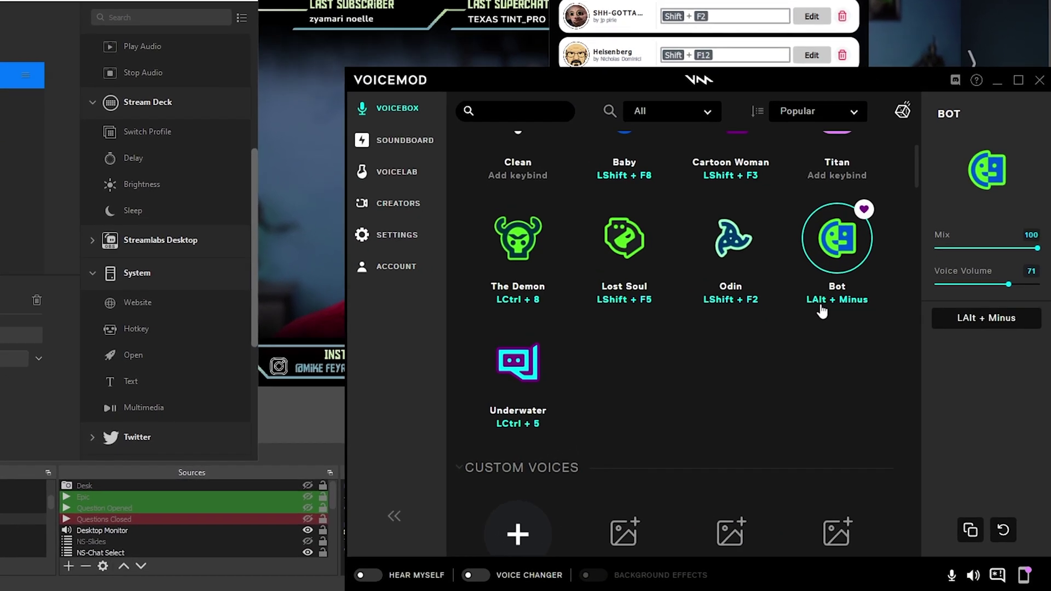
{"action": "left_click", "coordinate": [506, 259]}
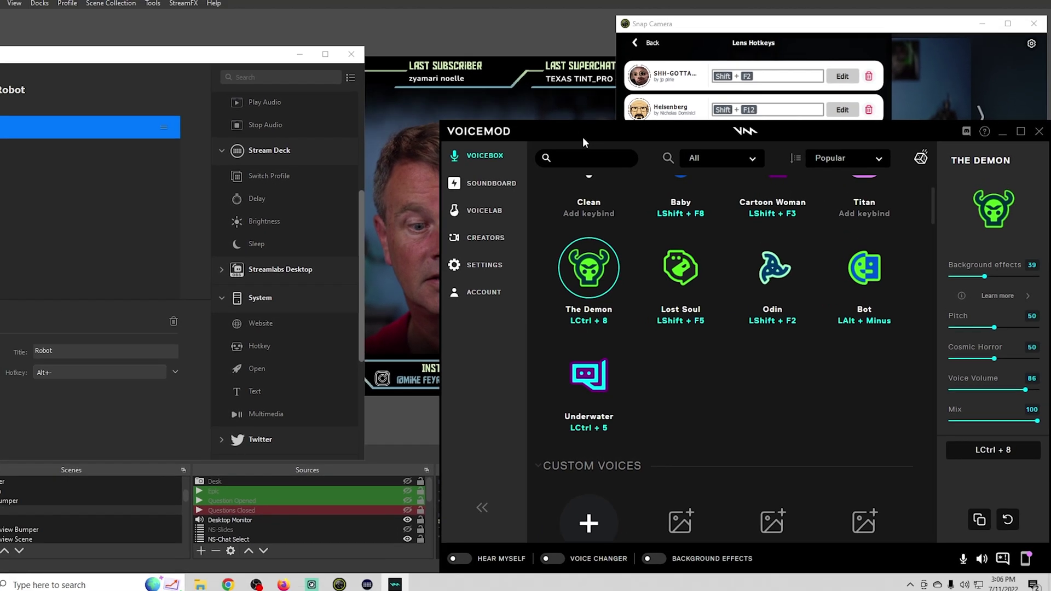
{"action": "key", "text": "alt+minus"}
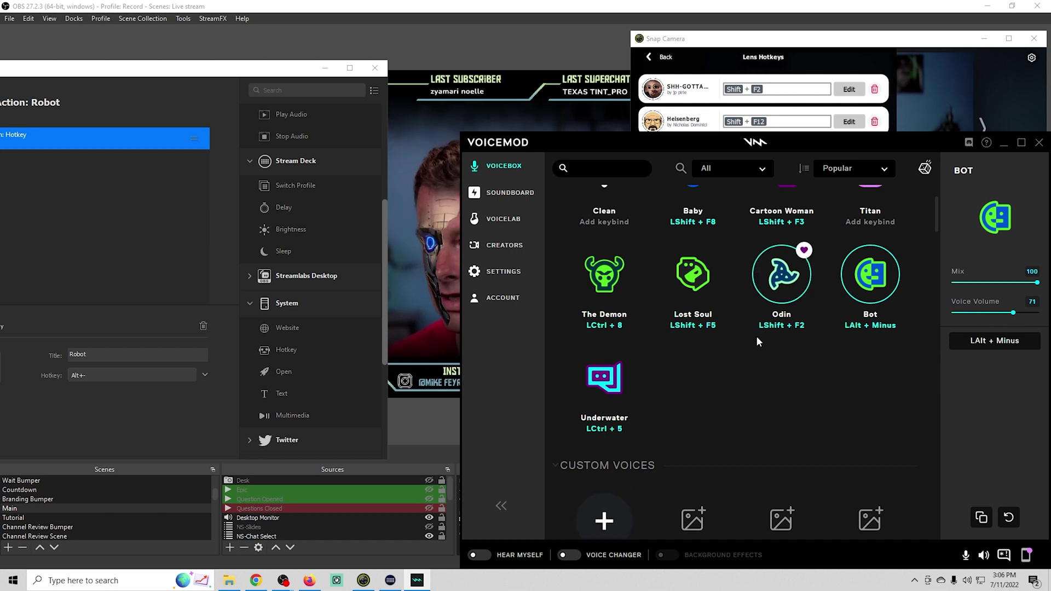
{"action": "left_click", "coordinate": [504, 272]}
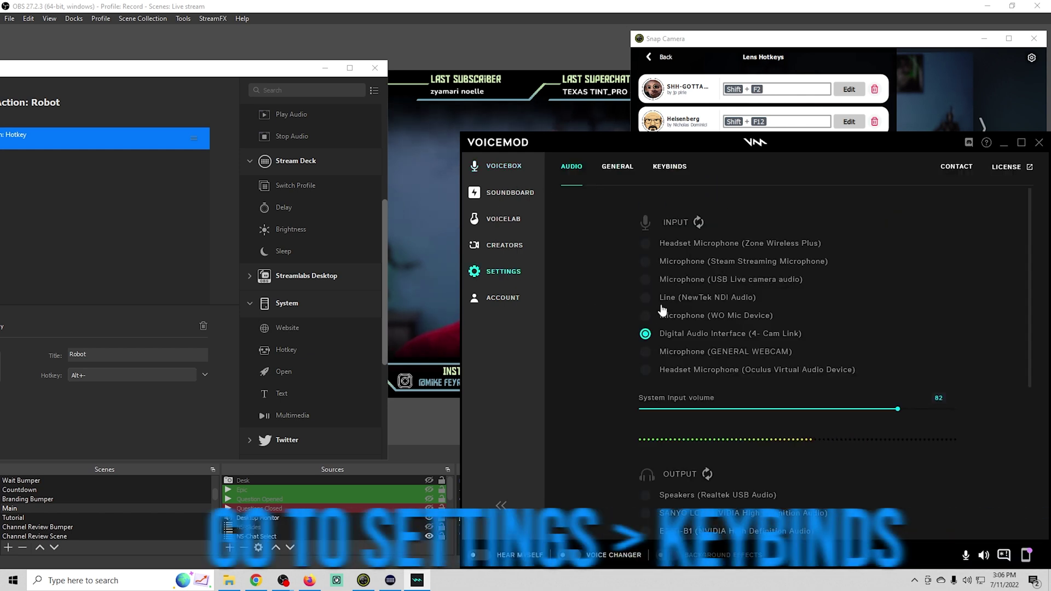
{"action": "left_click", "coordinate": [670, 167]}
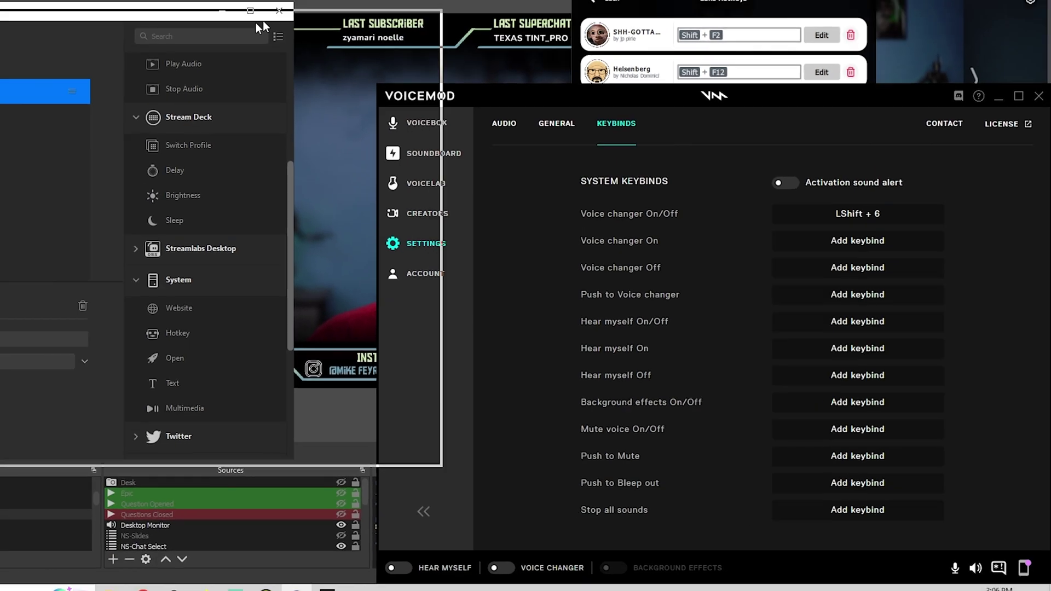
Step: Add a second Hotkey step to the Robot multi-action and title it activate voice
{"action": "left_click", "coordinate": [340, 87]}
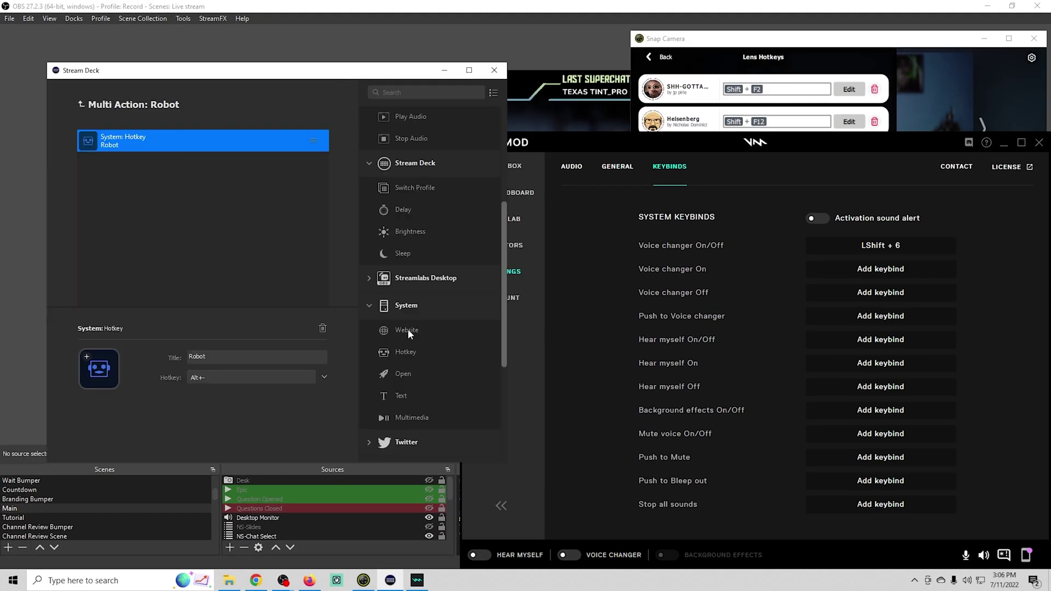
{"action": "left_click_drag", "start_coordinate": [412, 352], "coordinate": [153, 195]}
{"action": "left_click", "coordinate": [230, 361]}
{"action": "type", "text": "activate voice"}
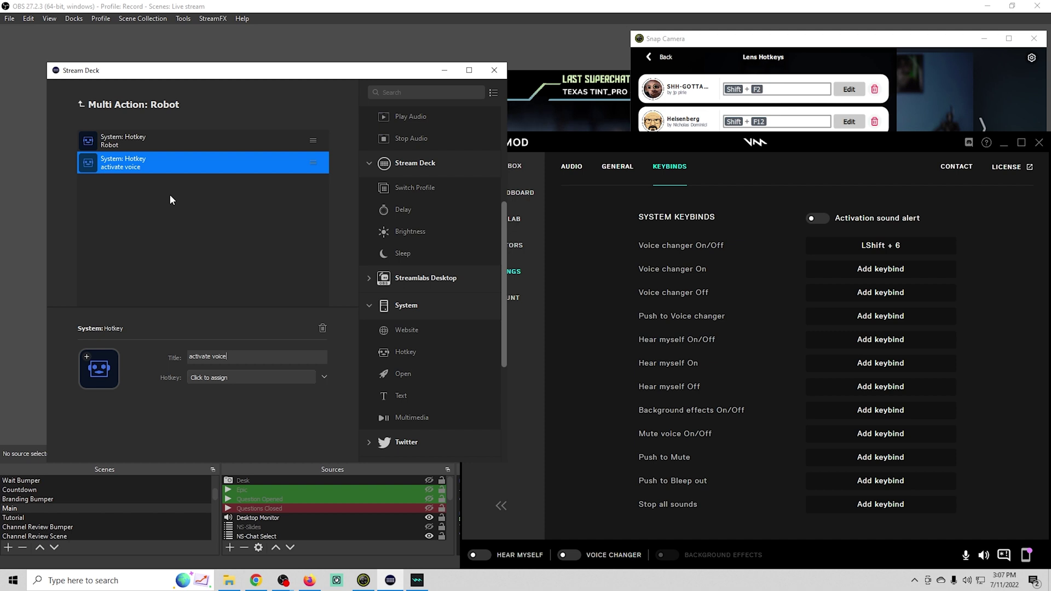
Step: Set the step's hotkey to Shift+6 and check the Voicemod voice and OBS robot face
{"action": "left_click", "coordinate": [200, 378]}
{"action": "left_click", "coordinate": [660, 144]}
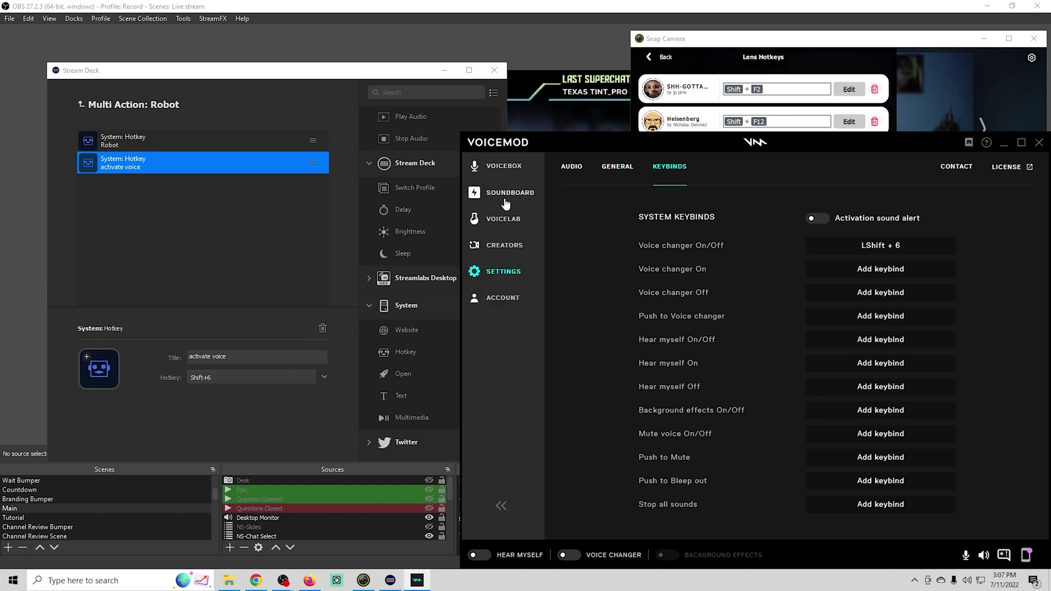
{"action": "left_click", "coordinate": [509, 167]}
{"action": "left_click", "coordinate": [588, 54]}
{"action": "left_click", "coordinate": [397, 584]}
{"action": "left_click_drag", "start_coordinate": [337, 74], "coordinate": [293, 47]}
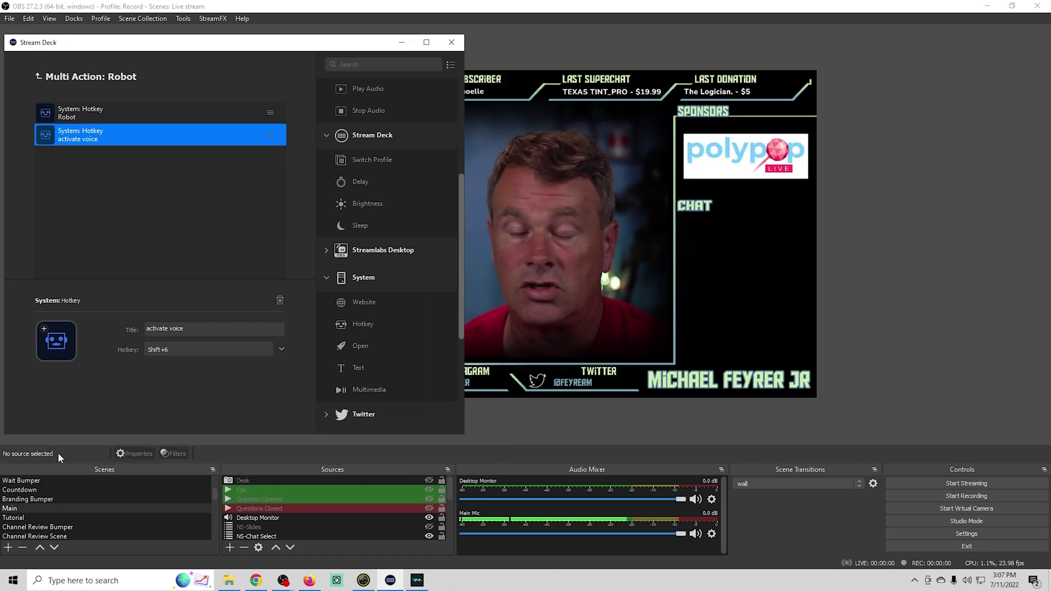
{"action": "key", "text": "shift+6"}
{"action": "left_click", "coordinate": [416, 580]}
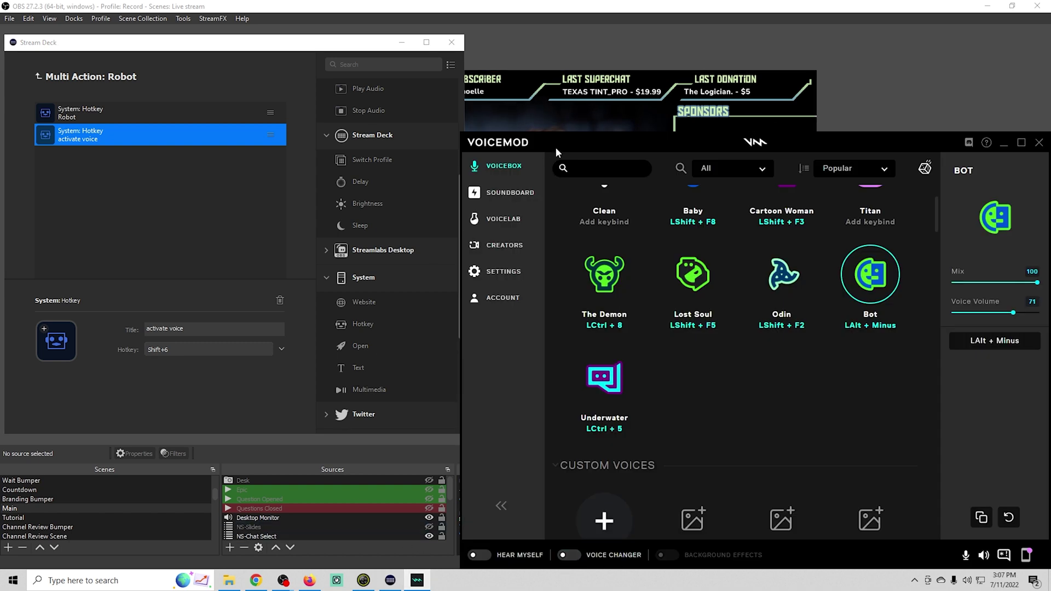
{"action": "left_click", "coordinate": [566, 46]}
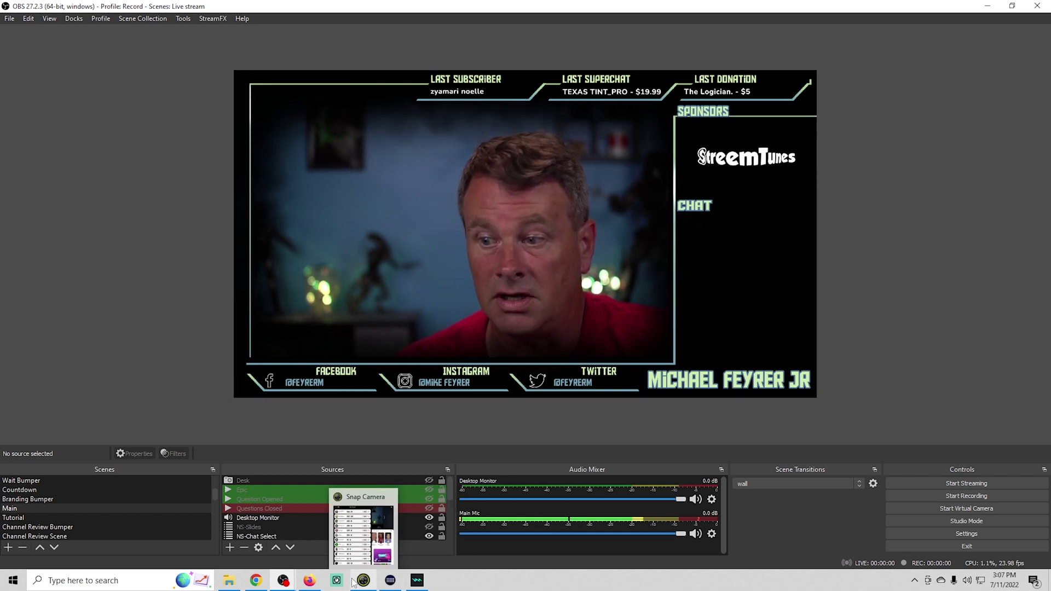
Step: Exit the Robot multi-action and go up to the Main, Tutorial, Start live and Faces keys
{"action": "left_click", "coordinate": [391, 582]}
{"action": "left_click", "coordinate": [39, 77]}
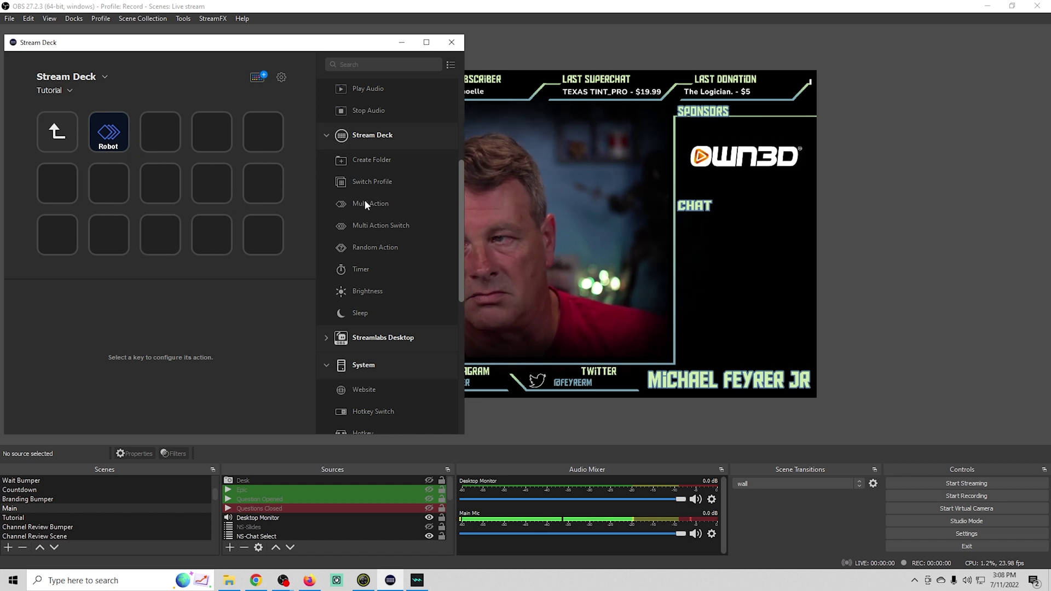
{"action": "scroll", "coordinate": [372, 268], "scroll_direction": "down", "scroll_amount": 3}
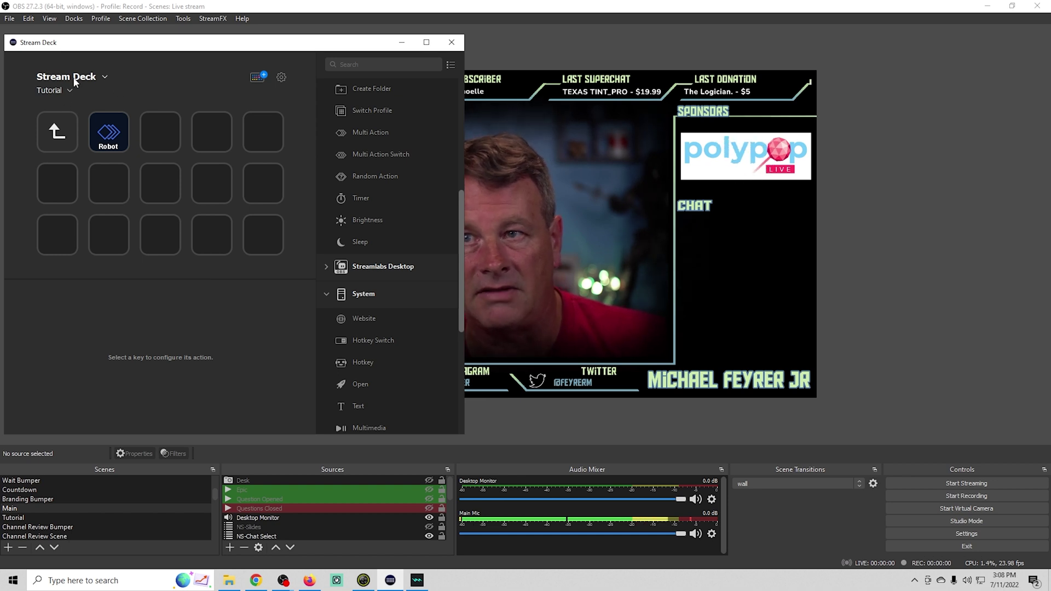
{"action": "double_click", "coordinate": [64, 132]}
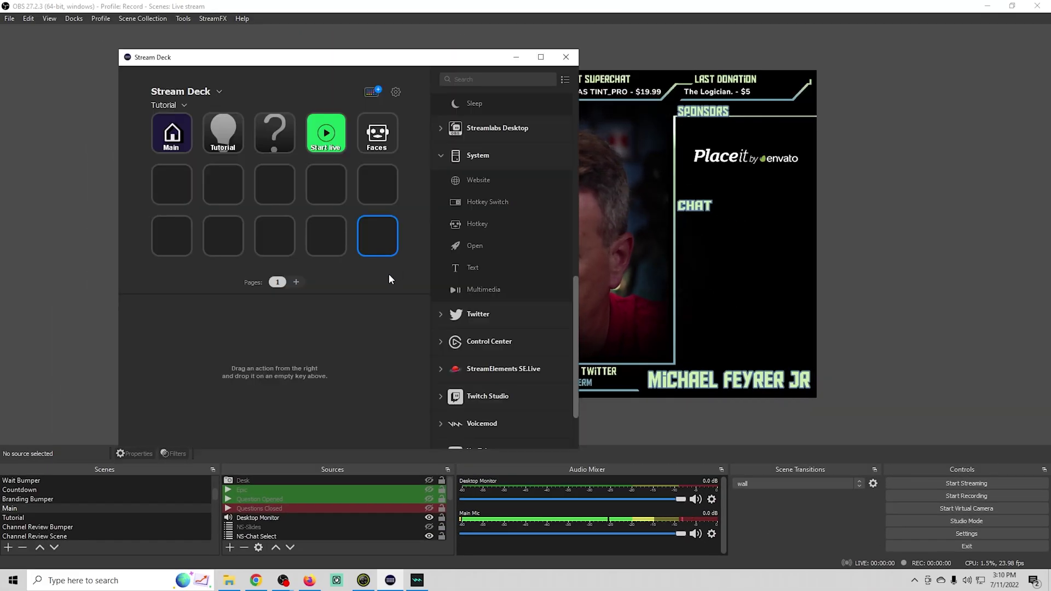
Step: Create a Multi Action key titled Activate with the rocket icon
{"action": "scroll", "coordinate": [479, 241], "scroll_direction": "down", "scroll_amount": 2}
{"action": "scroll", "coordinate": [479, 241], "scroll_direction": "up", "scroll_amount": 5}
{"action": "scroll", "coordinate": [480, 244], "scroll_direction": "up", "scroll_amount": 5}
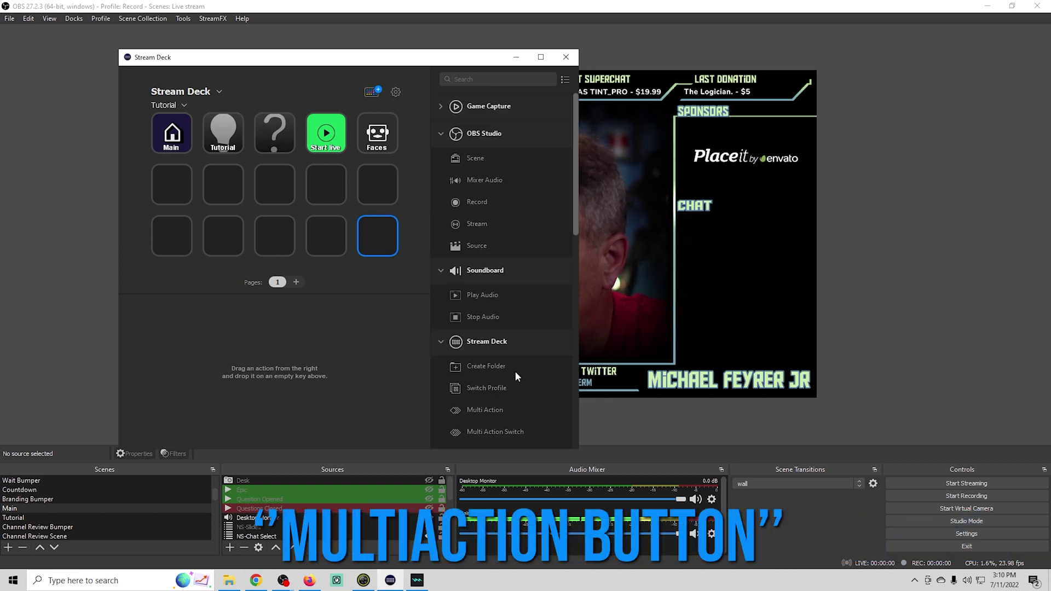
{"action": "scroll", "coordinate": [517, 369], "scroll_direction": "down", "scroll_amount": 3}
{"action": "left_click_drag", "start_coordinate": [479, 332], "coordinate": [377, 235]}
{"action": "type", "text": "Ac"}
{"action": "type", "text": "tivate"}
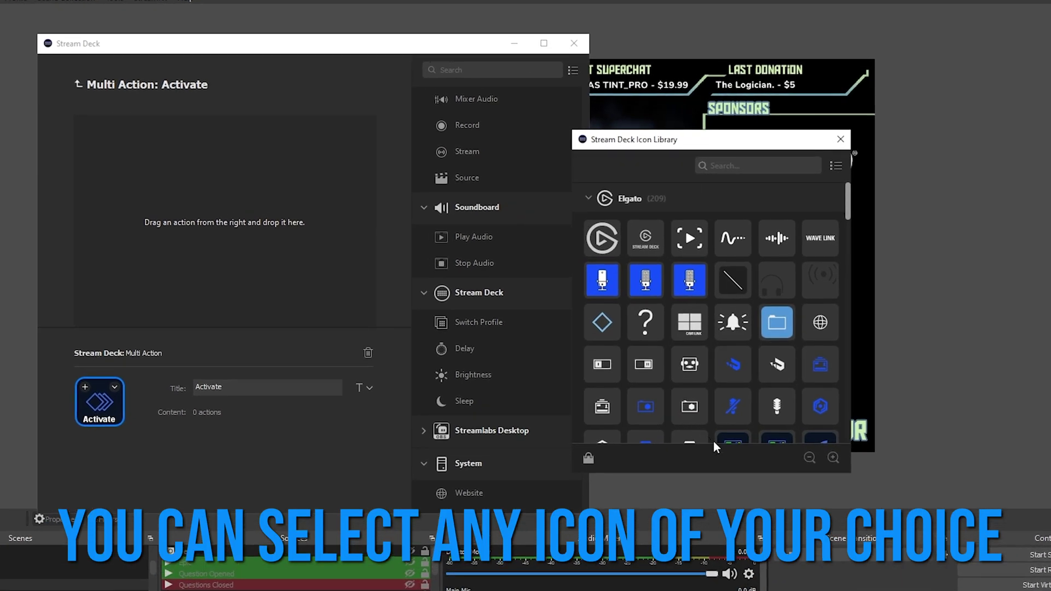
{"action": "scroll", "coordinate": [714, 384], "scroll_direction": "down", "scroll_amount": 4}
{"action": "left_click", "coordinate": [820, 246]}
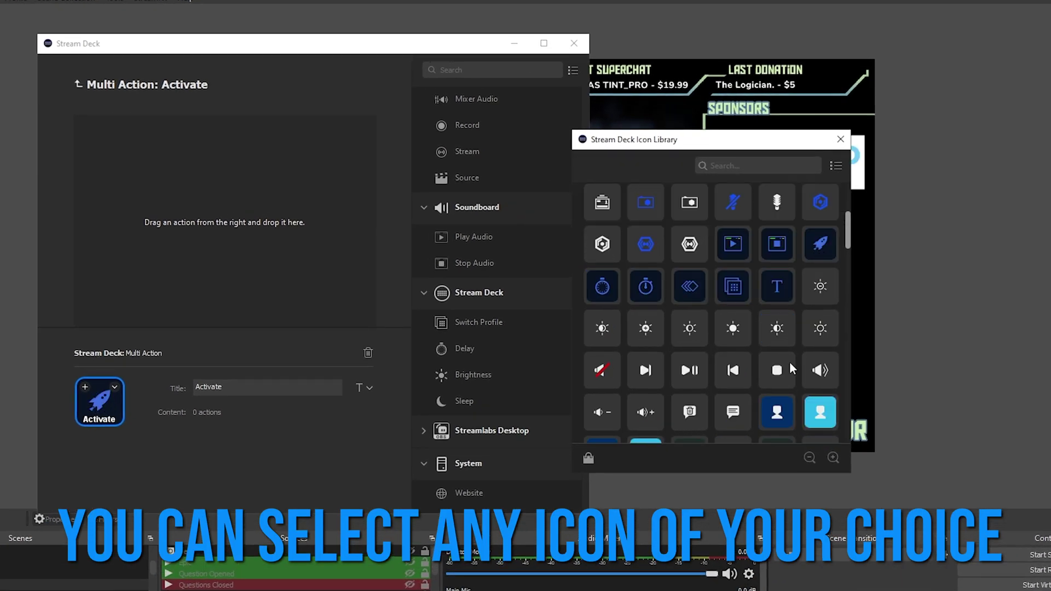
{"action": "left_click", "coordinate": [840, 139]}
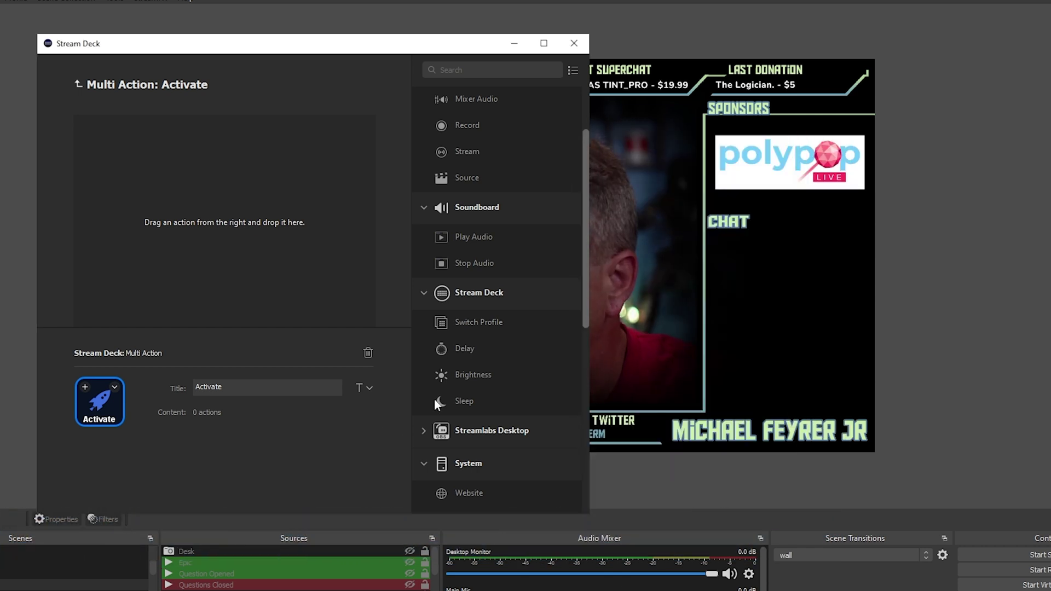
Step: Add an Open step titled OBS that launches E:\obs-studio\bin\64bit\obs64.exe
{"action": "scroll", "coordinate": [499, 383], "scroll_direction": "down", "scroll_amount": 3}
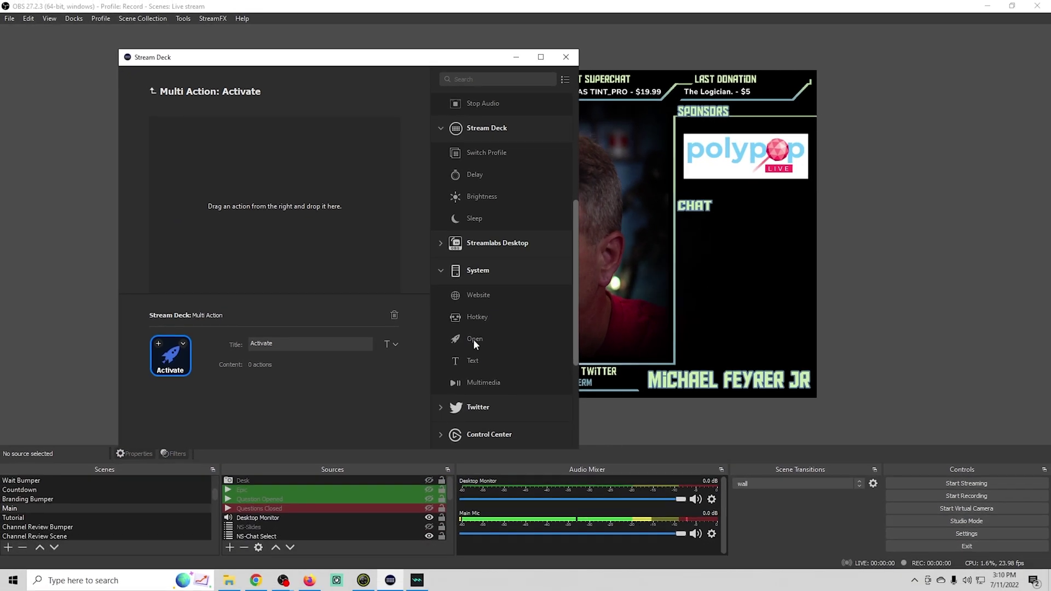
{"action": "left_click_drag", "start_coordinate": [474, 340], "coordinate": [251, 174]}
{"action": "left_click", "coordinate": [301, 344]}
{"action": "type", "text": "OBS"}
{"action": "left_click", "coordinate": [389, 364]}
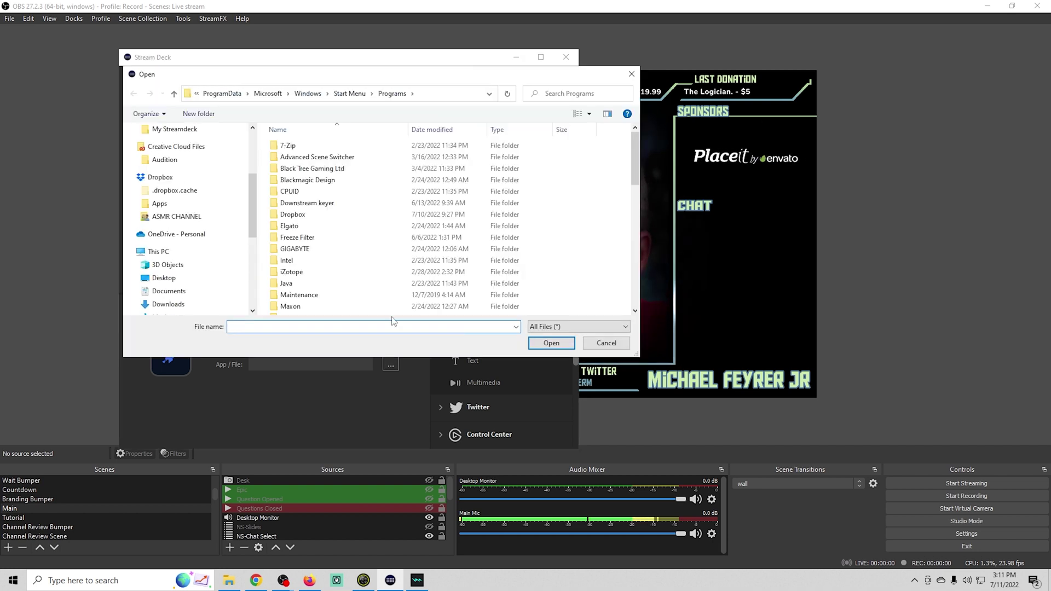
{"action": "left_click_drag", "start_coordinate": [250, 206], "coordinate": [257, 281]}
{"action": "left_click", "coordinate": [134, 221]}
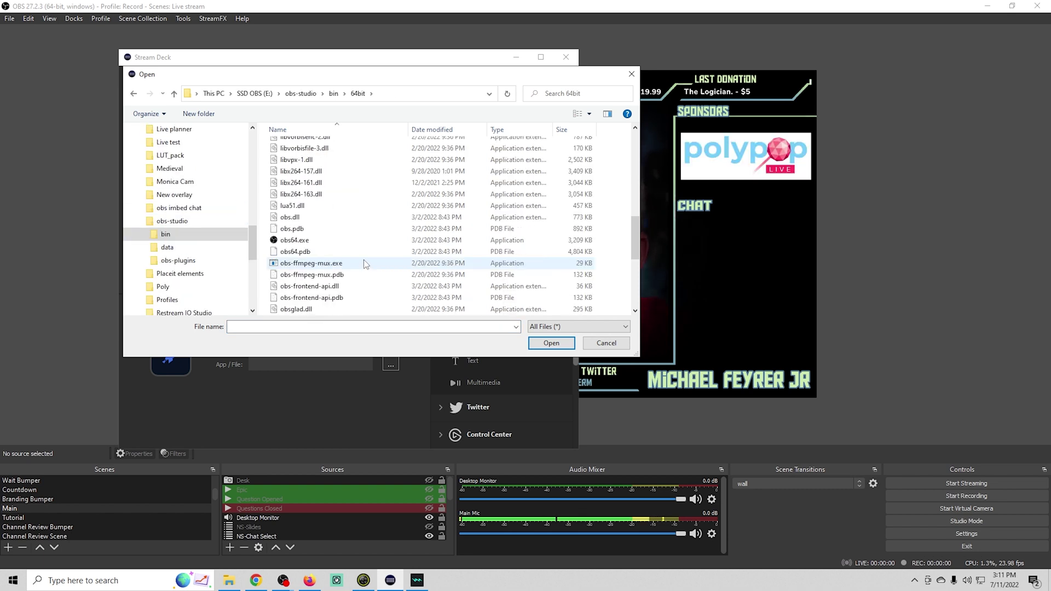
{"action": "left_click", "coordinate": [280, 242]}
{"action": "left_click", "coordinate": [552, 342]}
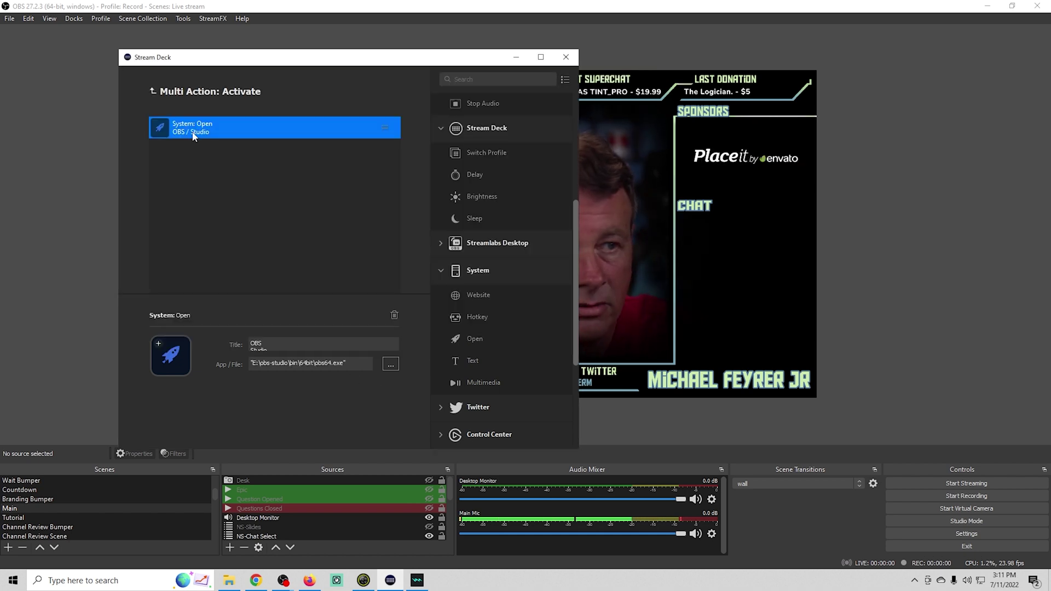
Step: Add an Open step for Snap Camera and order it before the OBS step
{"action": "left_click_drag", "start_coordinate": [290, 72], "coordinate": [179, 61]}
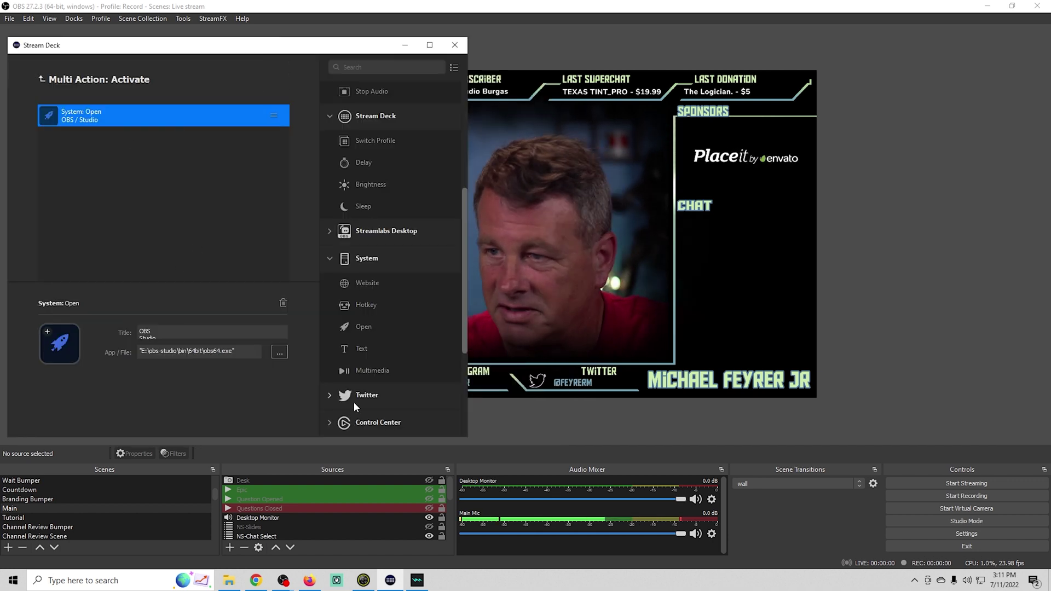
{"action": "left_click_drag", "start_coordinate": [366, 326], "coordinate": [152, 227]}
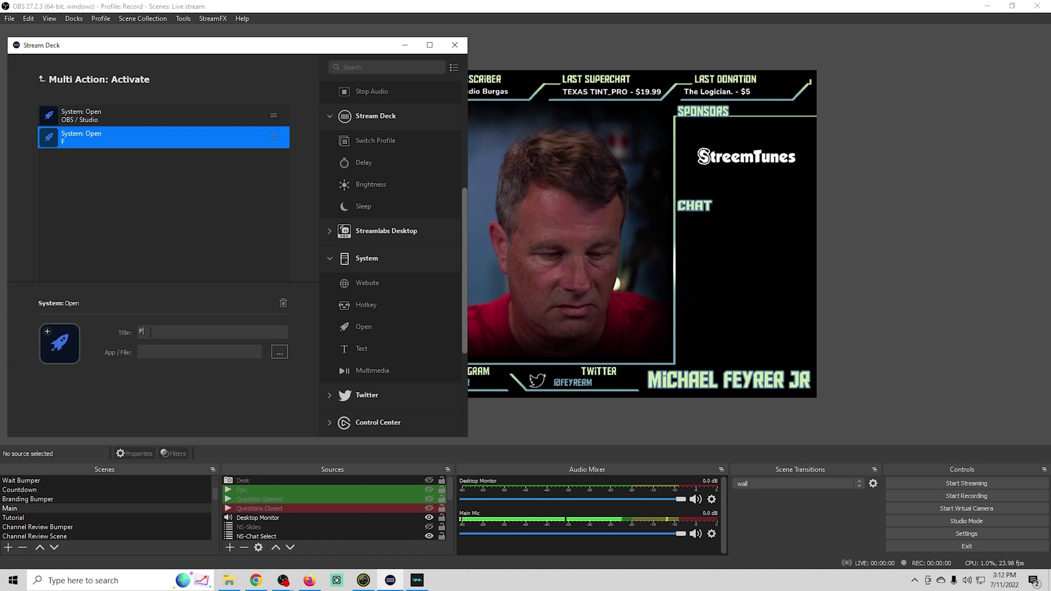
{"action": "left_click", "coordinate": [280, 352]}
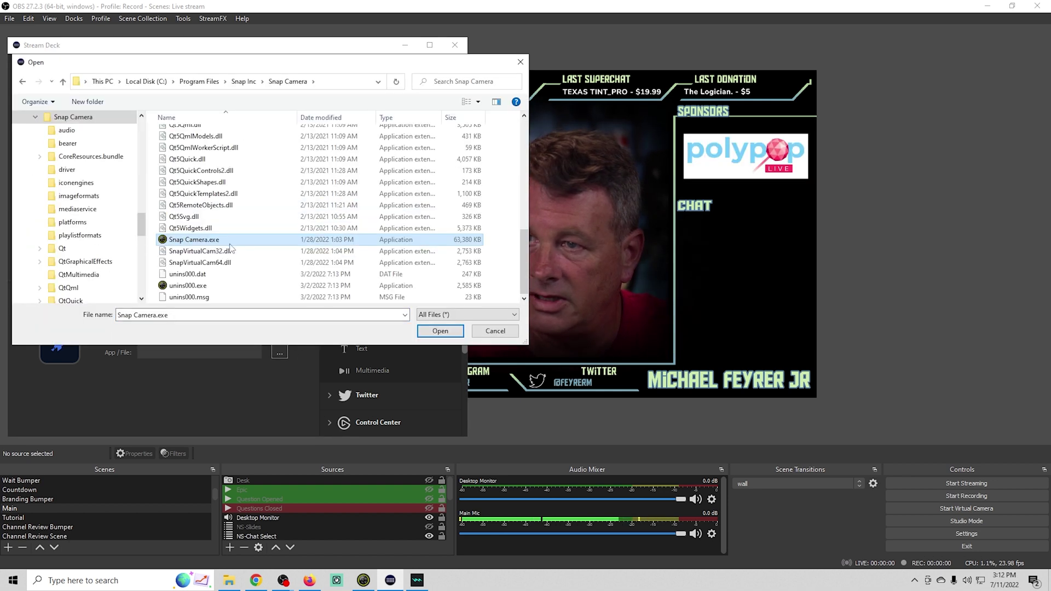
{"action": "key", "text": "Return"}
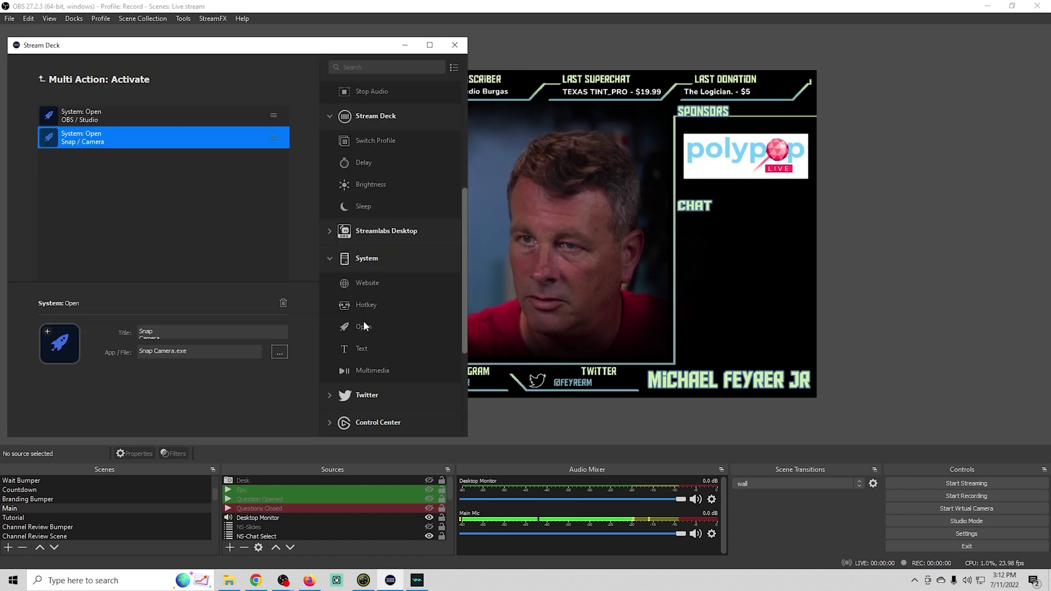
{"action": "left_click_drag", "start_coordinate": [98, 119], "coordinate": [107, 175]}
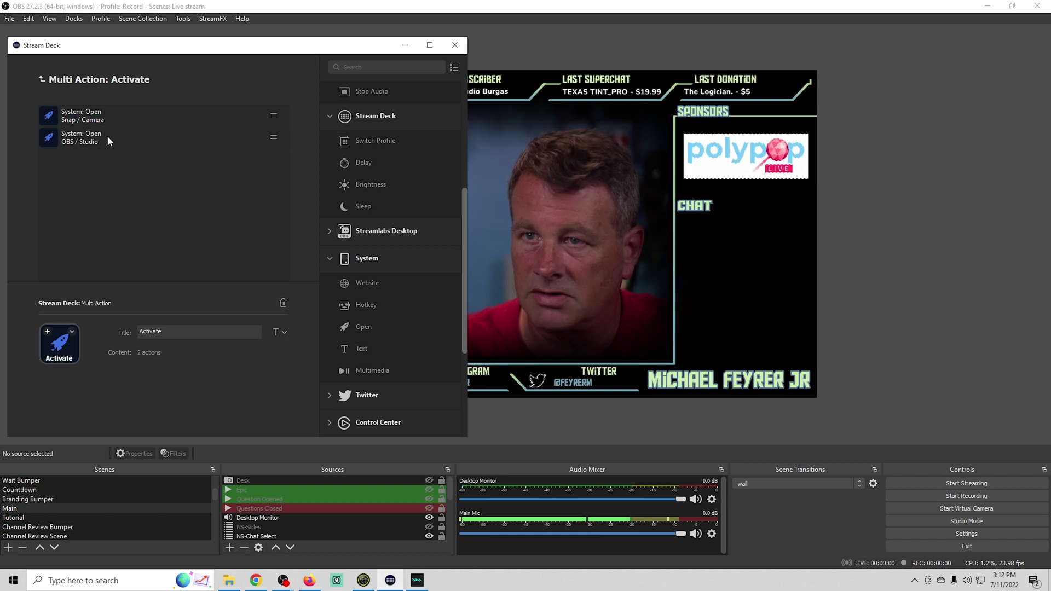
{"action": "left_click_drag", "start_coordinate": [108, 113], "coordinate": [100, 171]}
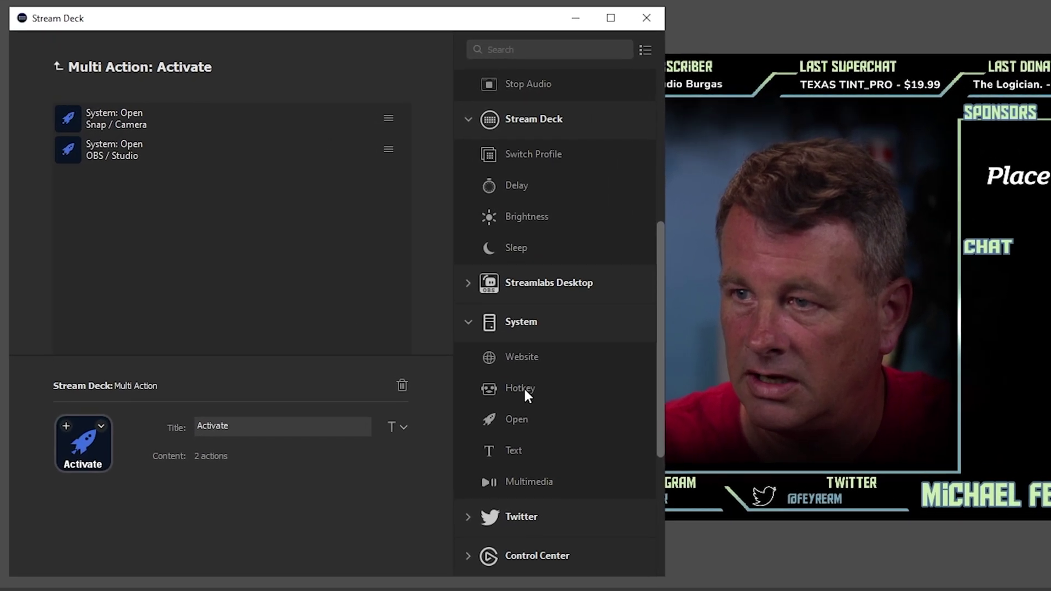
Step: Add a Voicemod Open step for VoicemodDesktop.exe at the top, then reopen Activate to review
{"action": "left_click_drag", "start_coordinate": [522, 422], "coordinate": [161, 233]}
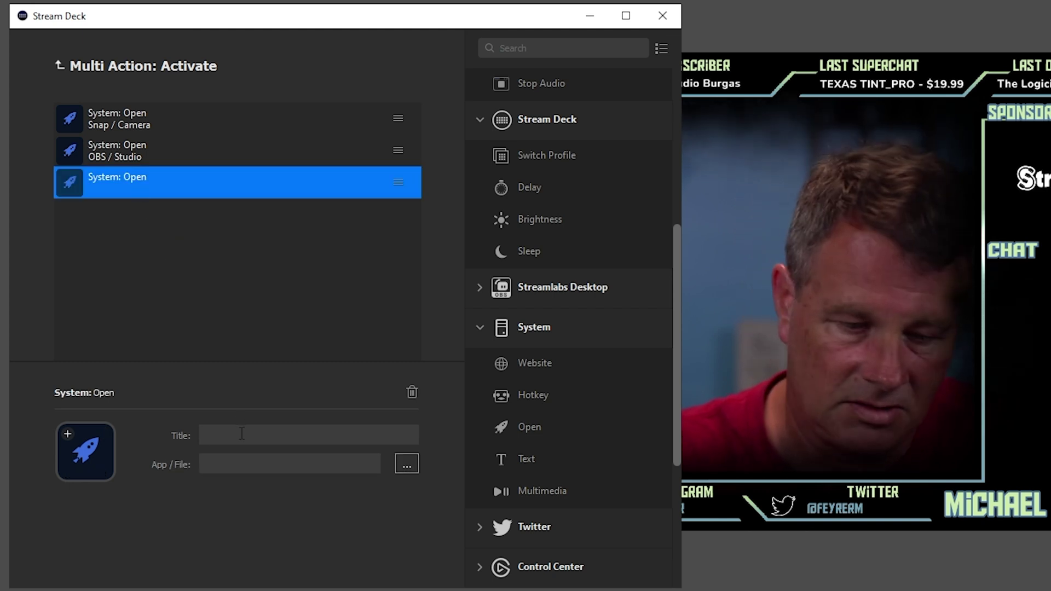
{"action": "left_click", "coordinate": [242, 434]}
{"action": "type", "text": "Voicemod"}
{"action": "left_click_drag", "start_coordinate": [187, 183], "coordinate": [204, 109]}
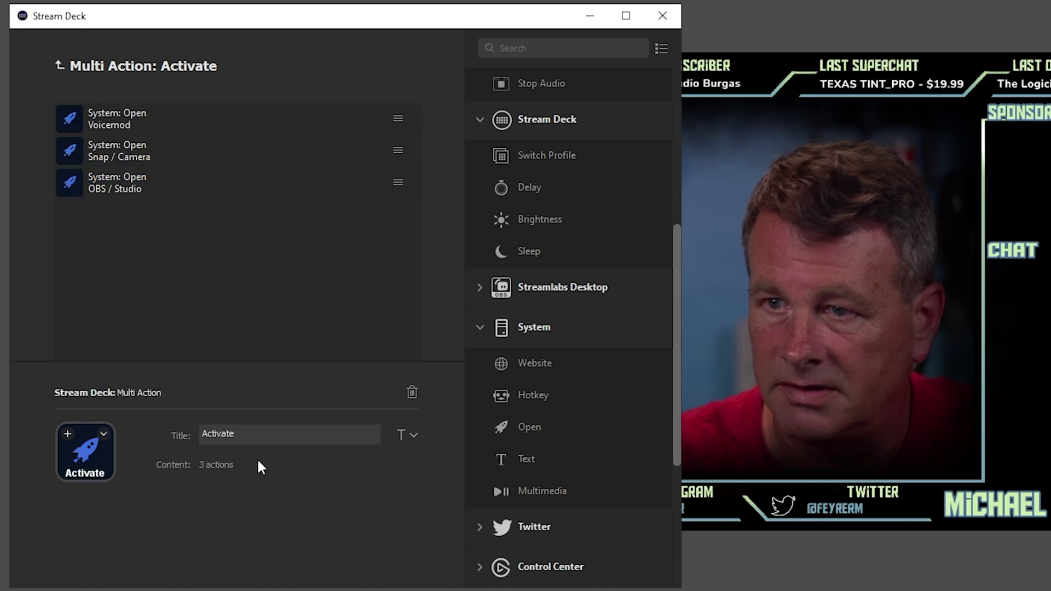
{"action": "left_click", "coordinate": [182, 127]}
{"action": "left_click", "coordinate": [406, 465]}
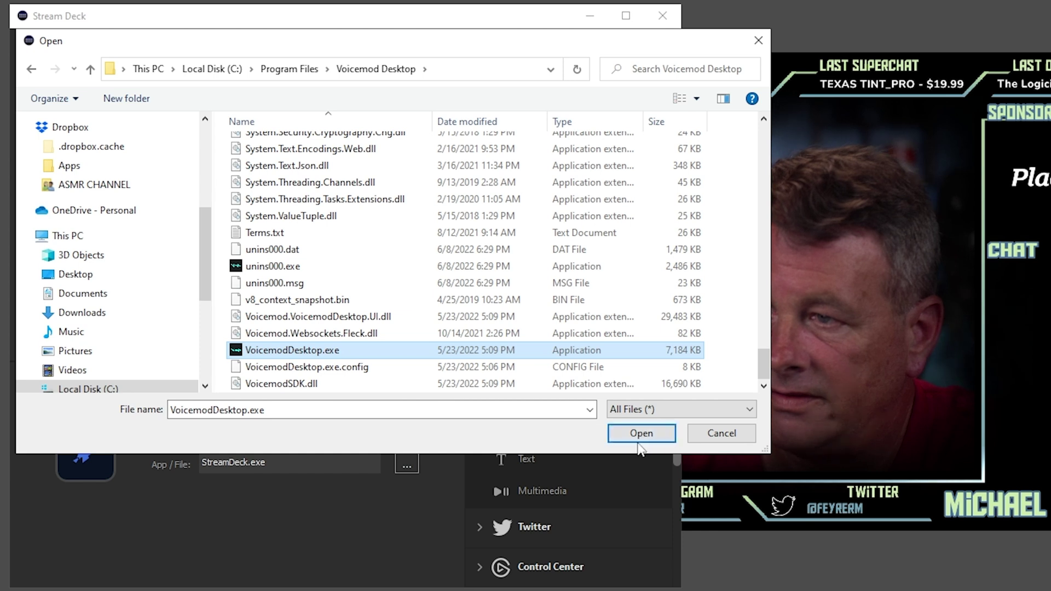
{"action": "left_click", "coordinate": [640, 438]}
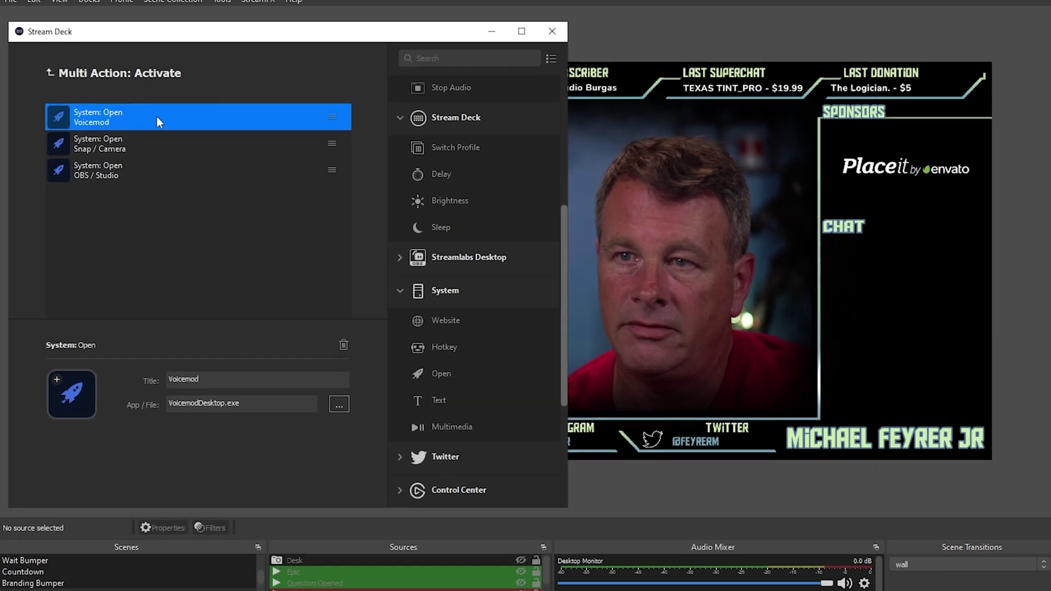
{"action": "left_click", "coordinate": [50, 72]}
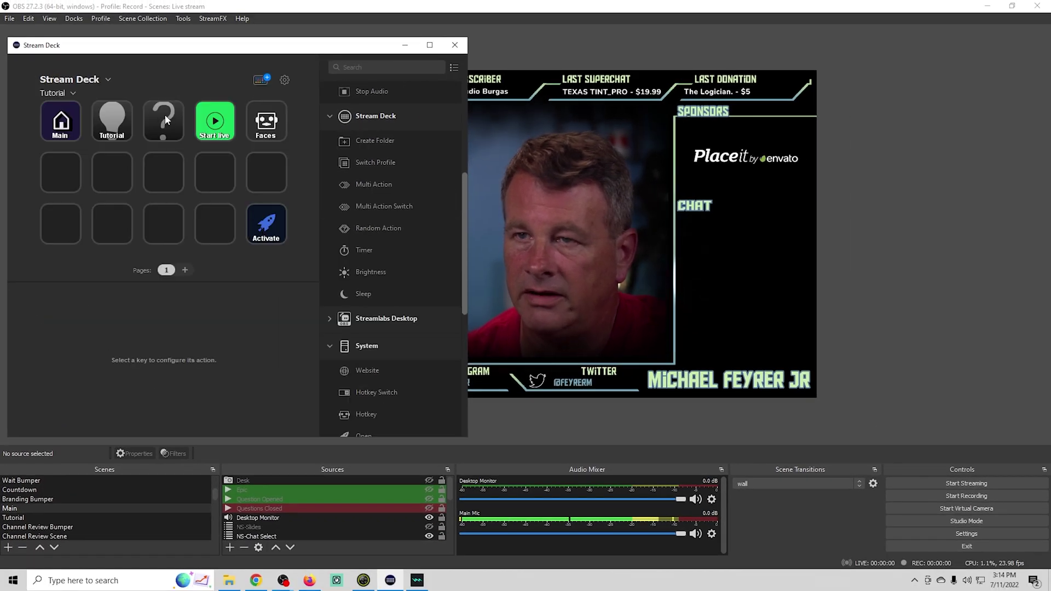
{"action": "double_click", "coordinate": [269, 227]}
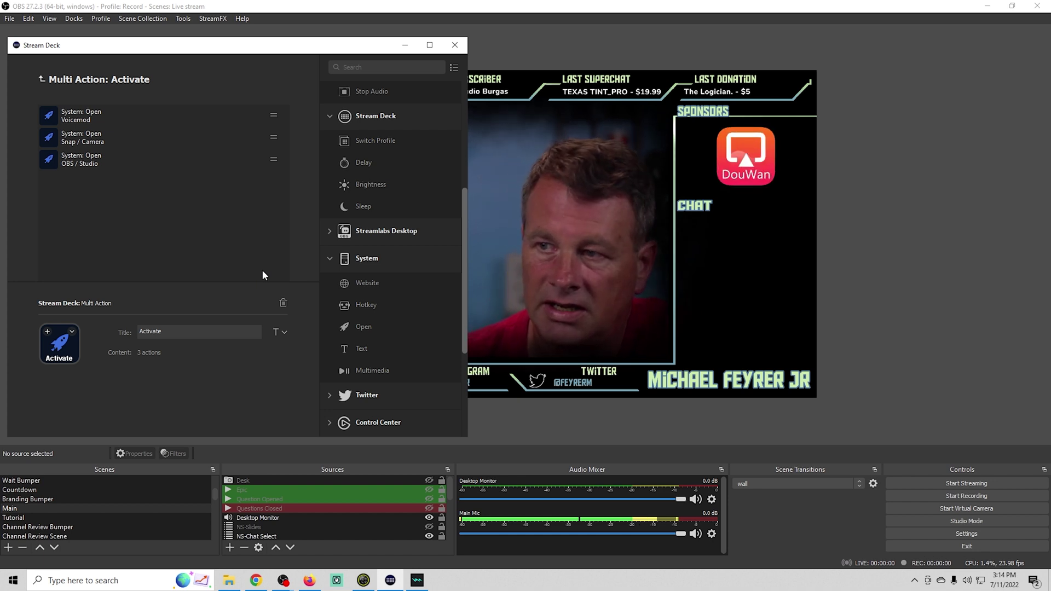
Step: Add a Website step to Activate titled Youtube
{"action": "left_click_drag", "start_coordinate": [359, 282], "coordinate": [87, 207]}
{"action": "left_click", "coordinate": [164, 330]}
{"action": "type", "text": "Youtube"}
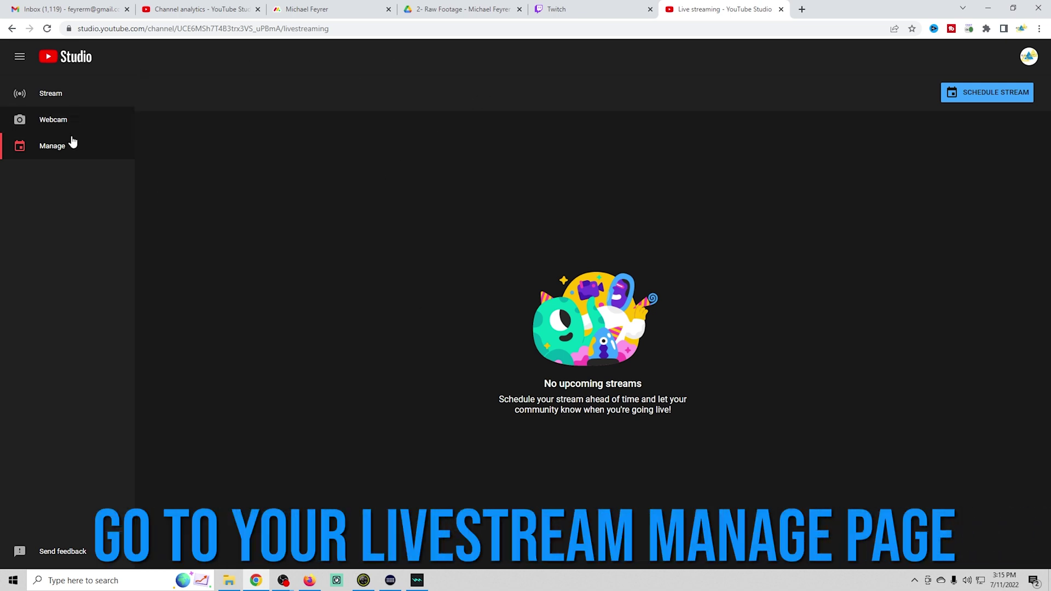
Step: Copy the YouTube Studio live streaming URL from Chrome into the step's URL field
{"action": "left_click", "coordinate": [298, 28]}
{"action": "key", "text": "ctrl+c"}
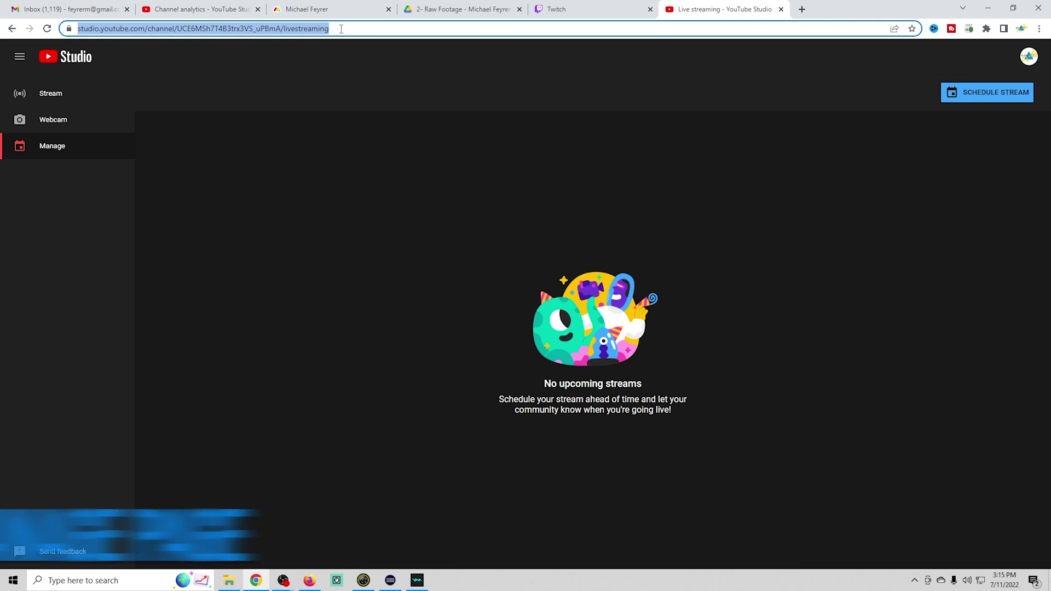
{"action": "right_click", "coordinate": [298, 29]}
{"action": "left_click", "coordinate": [324, 105]}
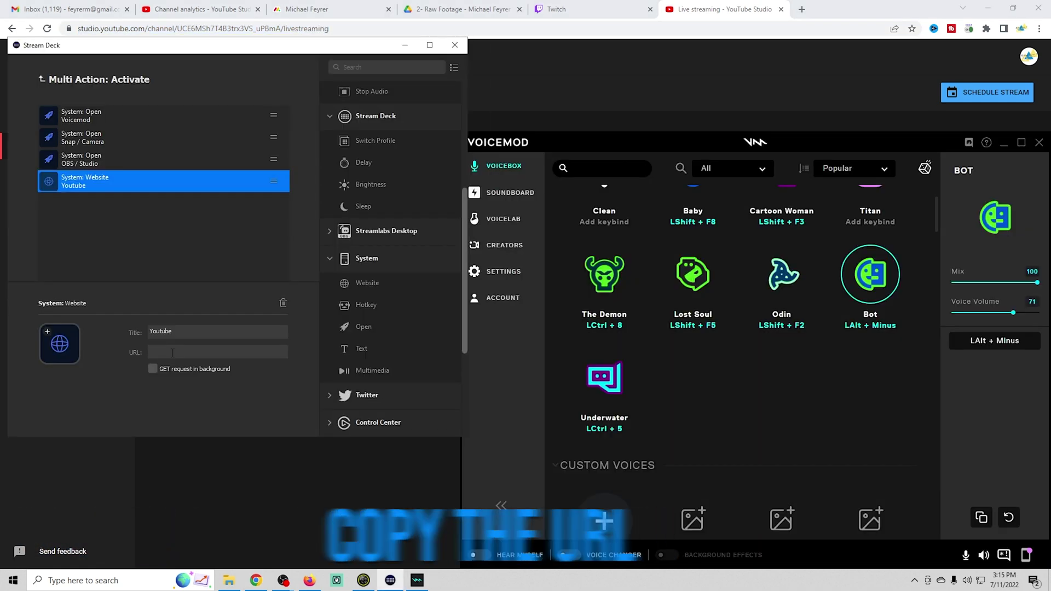
{"action": "key", "text": "ctrl+v"}
{"action": "key", "text": "ctrl+a"}
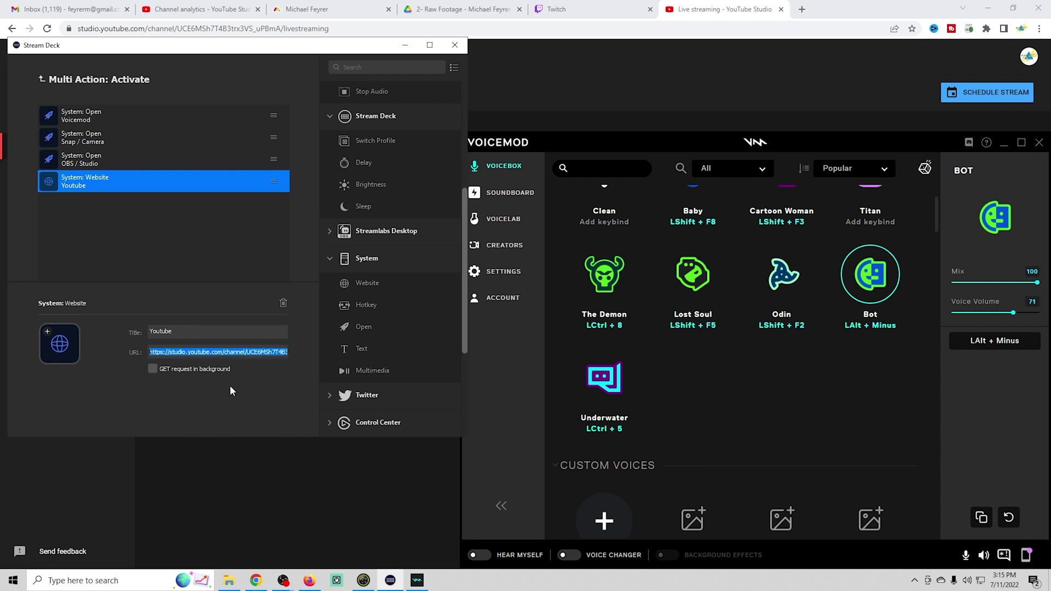
{"action": "left_click", "coordinate": [168, 274]}
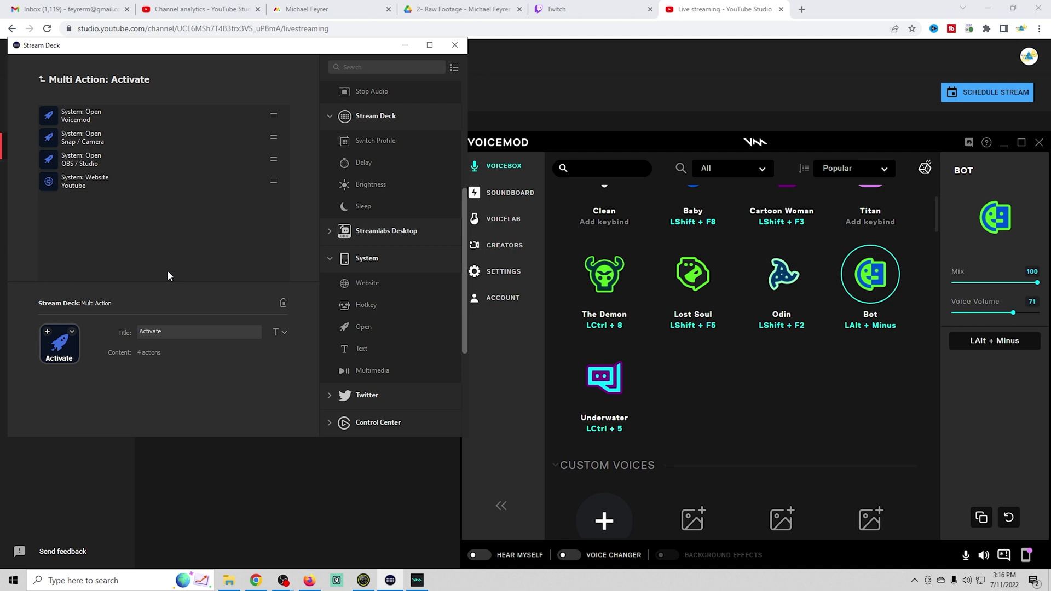